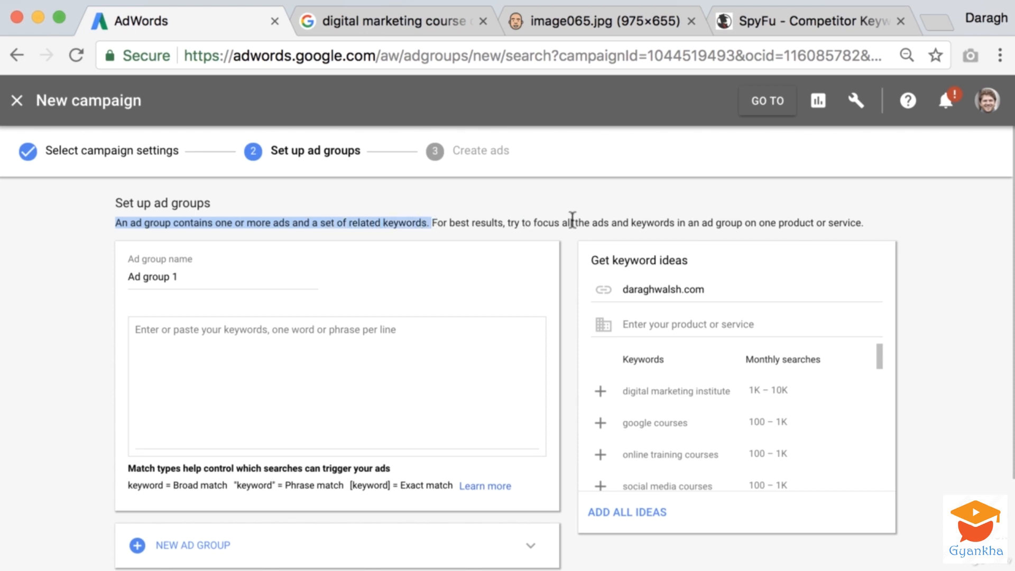
Examine the ad group guidance and keyword entry form alongside the Google query "digital marketing course online"
drag(595, 220, 860, 226)
click(880, 217)
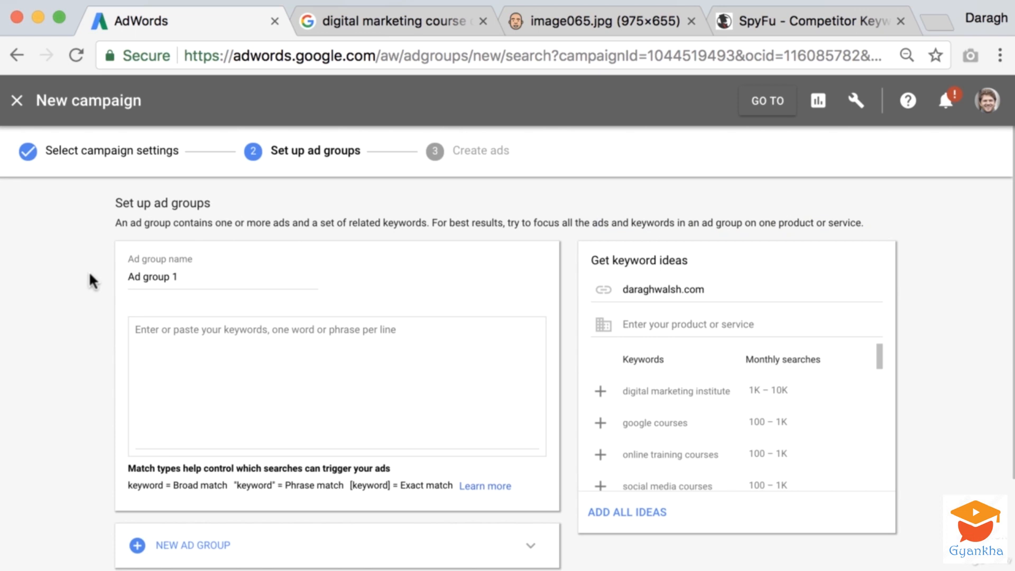
scroll(89, 271, down, 1)
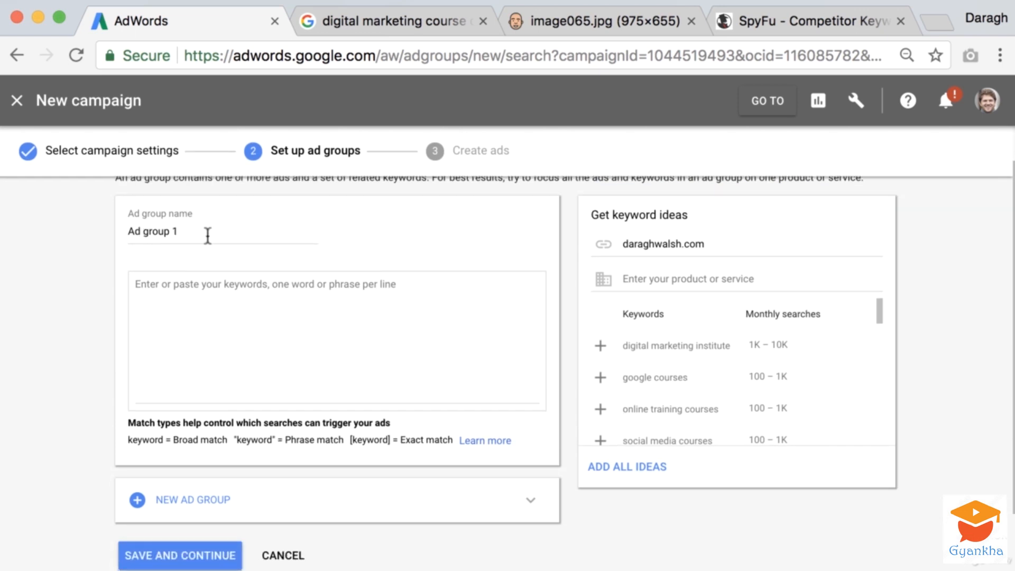
click(215, 291)
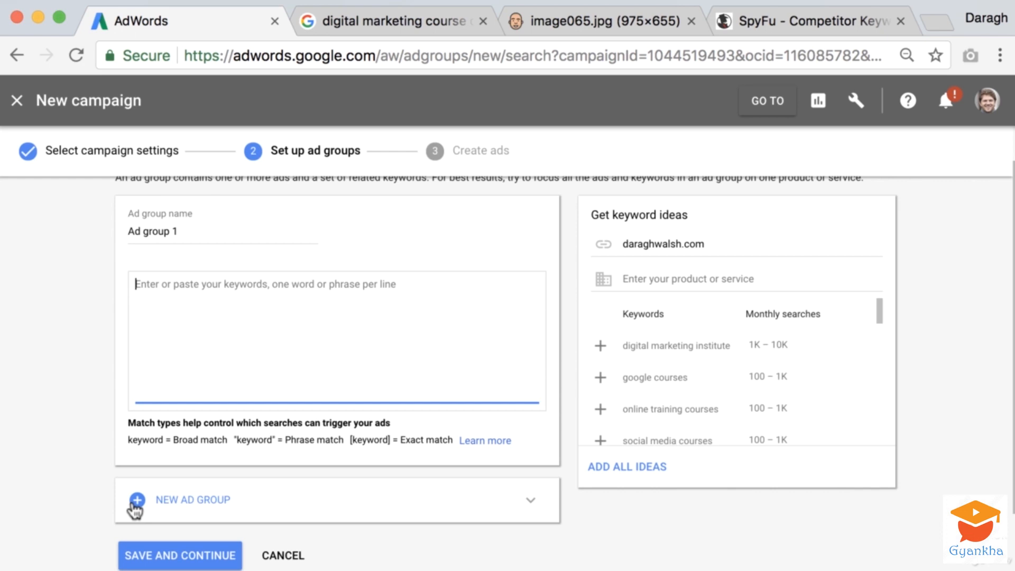
scroll(75, 464, up, 2)
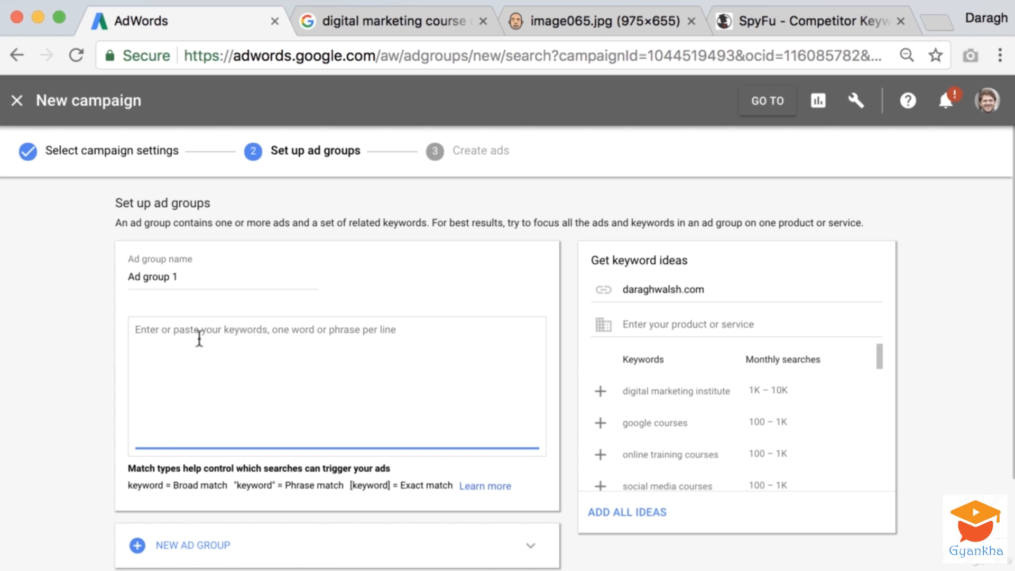
click(421, 19)
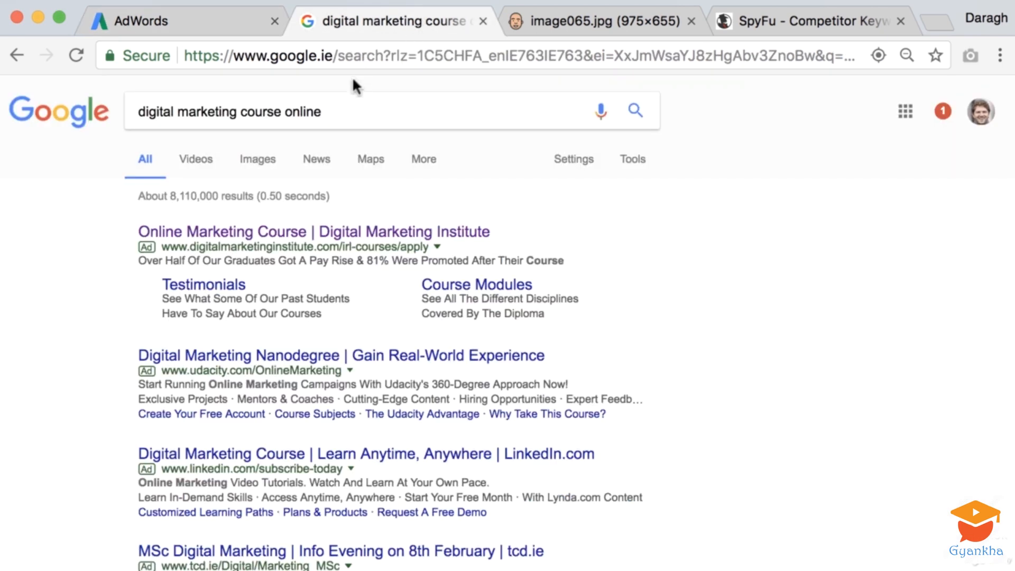
drag(140, 112, 363, 106)
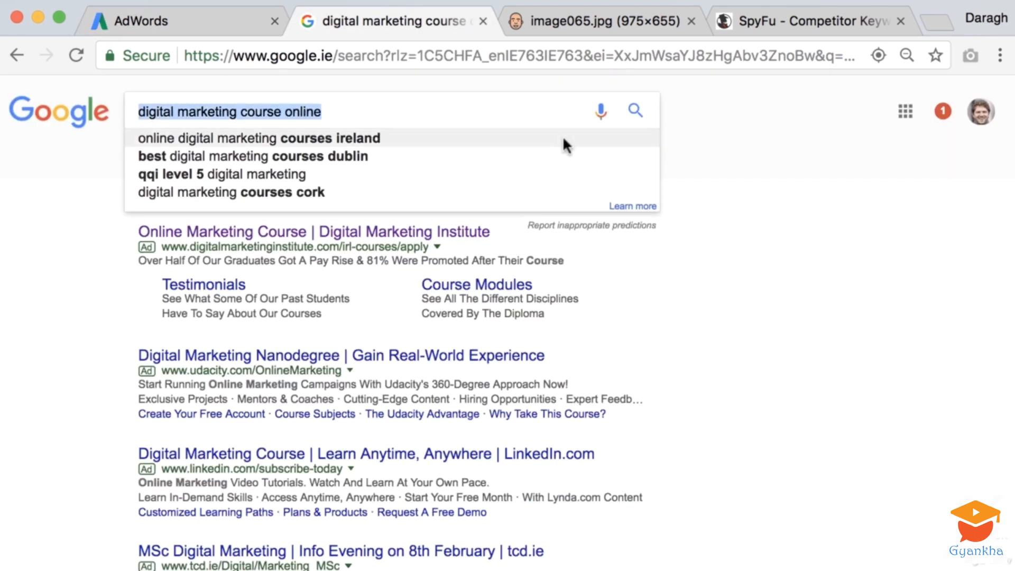
click(753, 202)
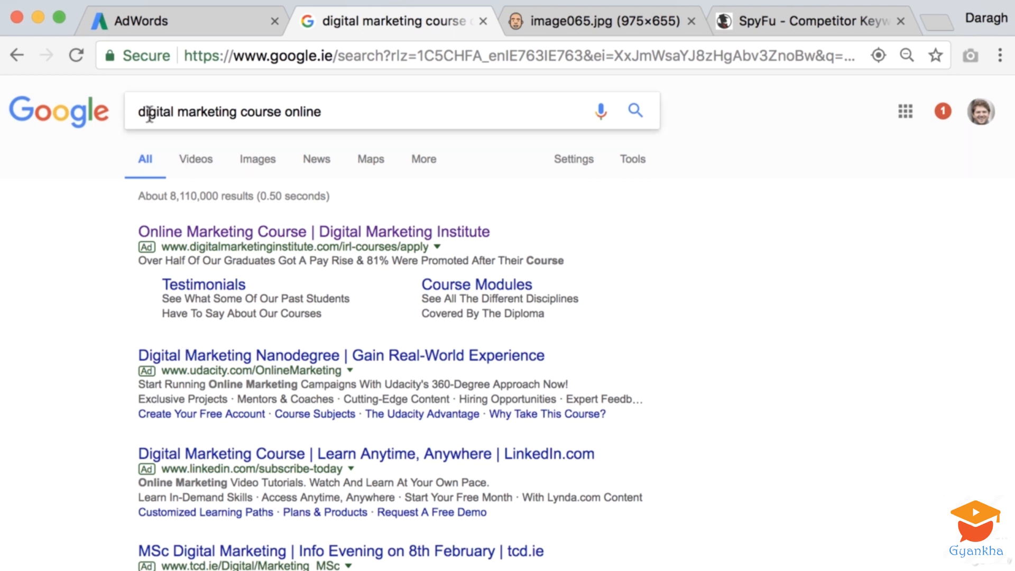
drag(140, 112, 73, 232)
click(60, 256)
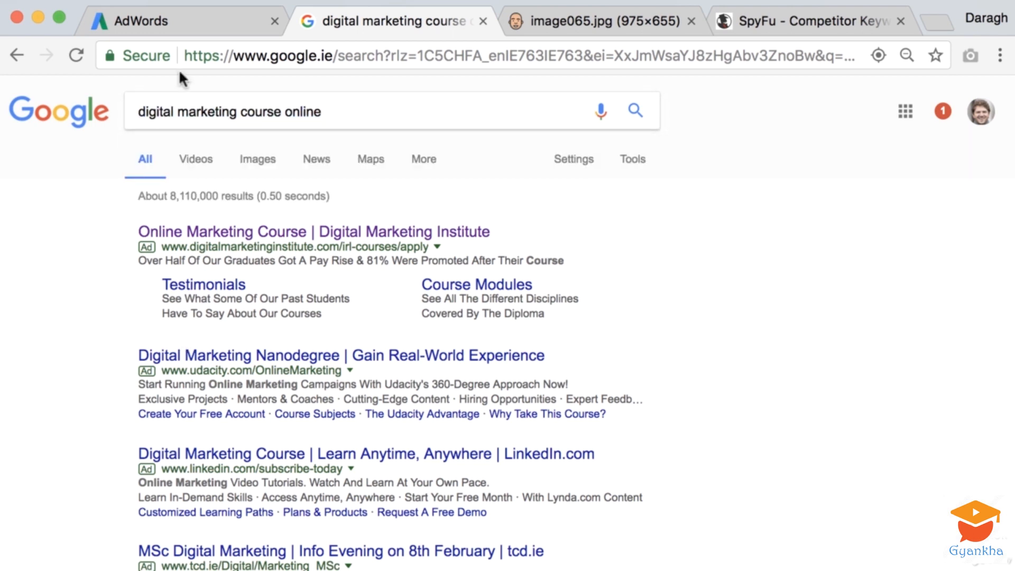
click(218, 24)
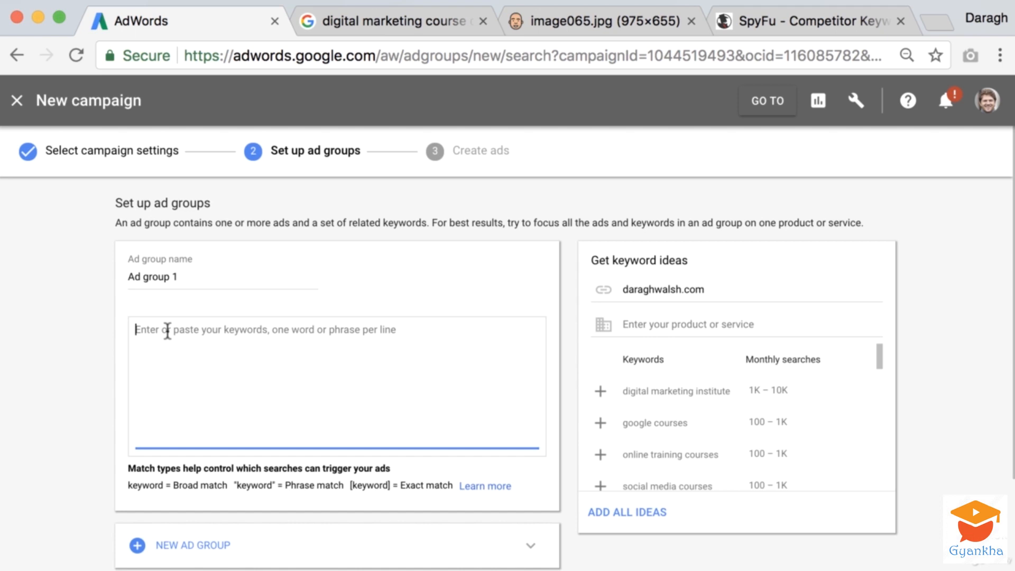
Copy the Google query "digital marketing course online" into the keyword list of Ad group 1
click(400, 6)
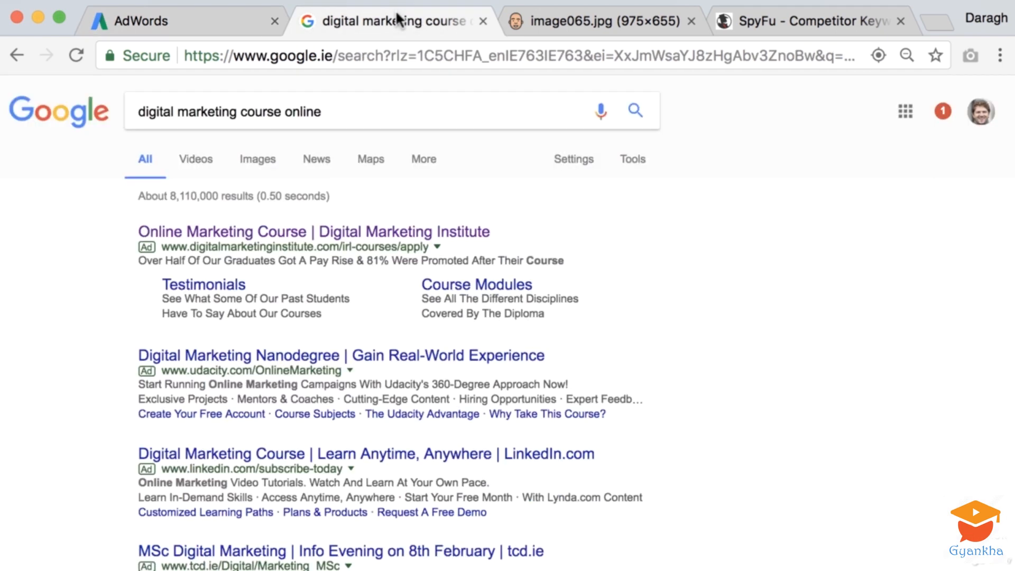
drag(138, 112, 351, 118)
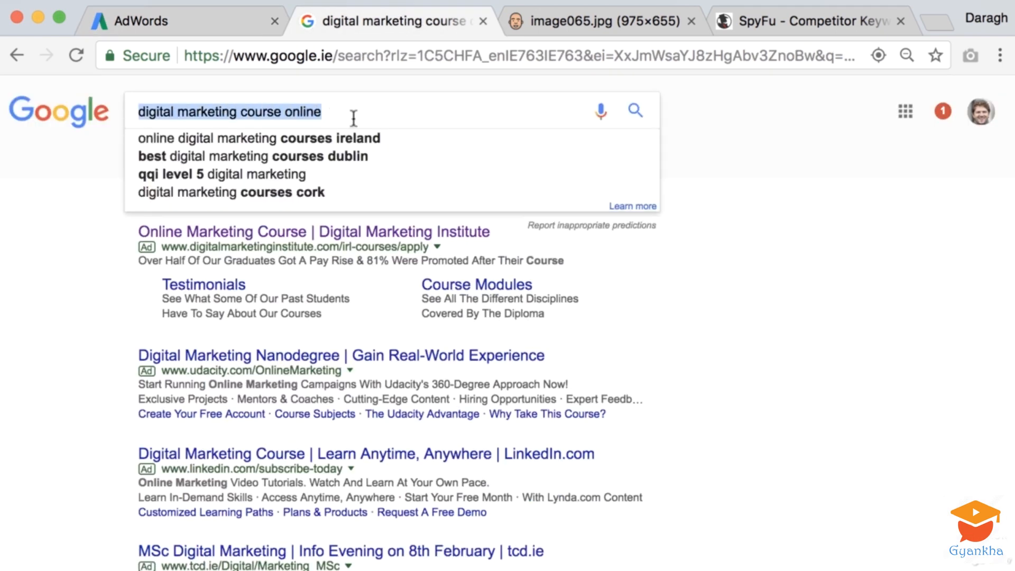
click(667, 186)
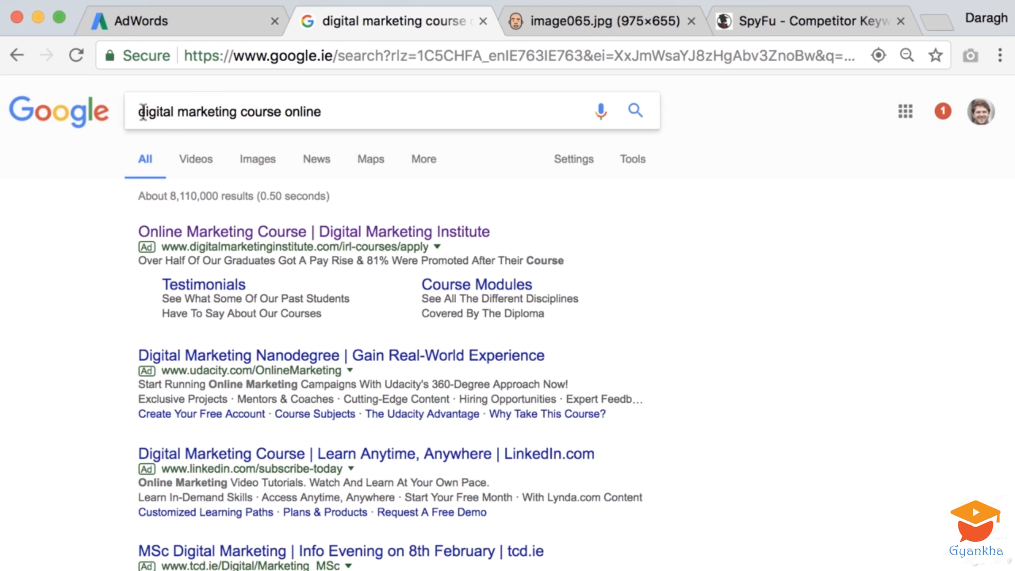
triple_click(319, 113)
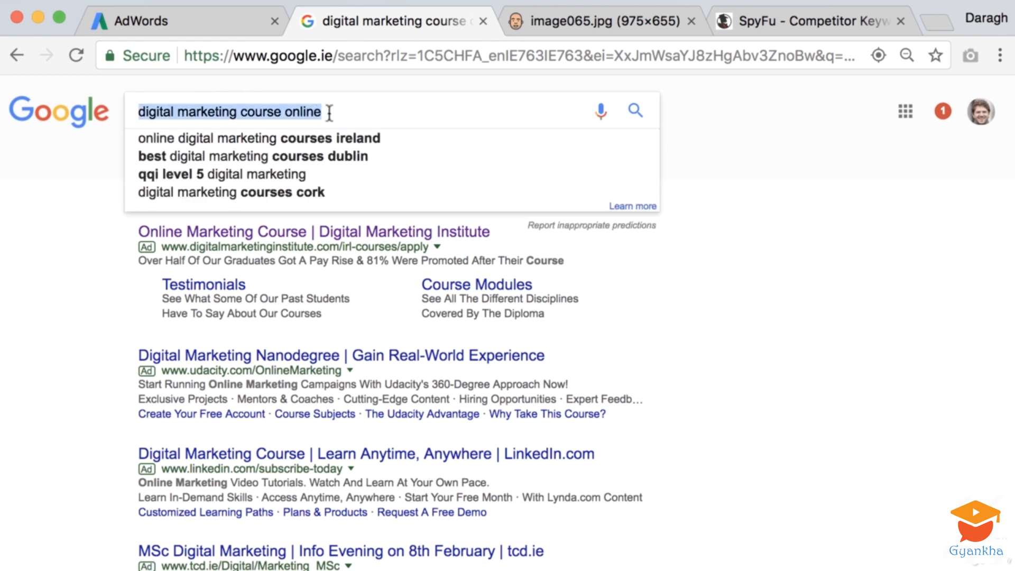
click(821, 339)
drag(325, 112, 127, 114)
key(ctrl+c)
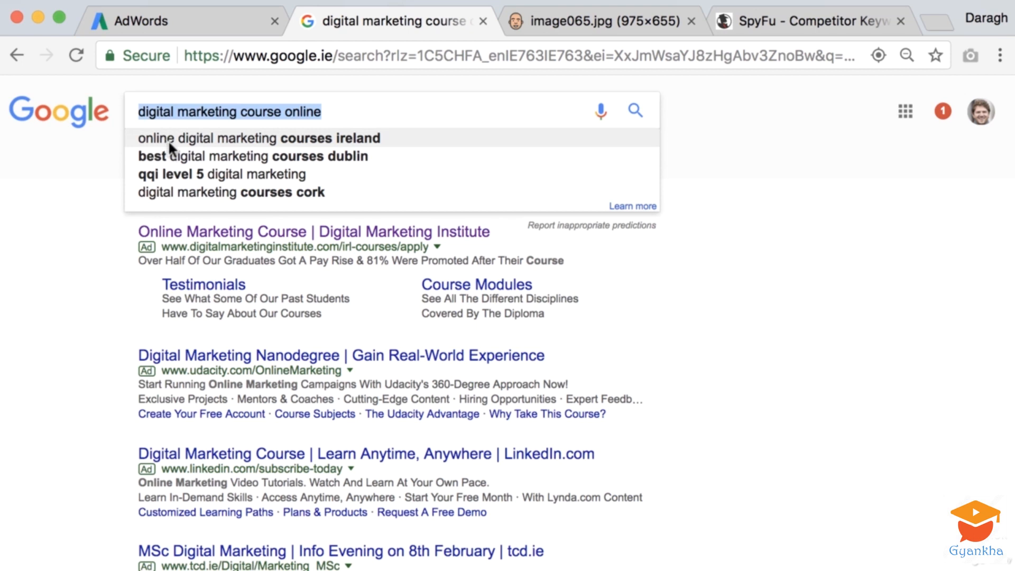
click(226, 21)
click(256, 332)
key(ctrl+v)
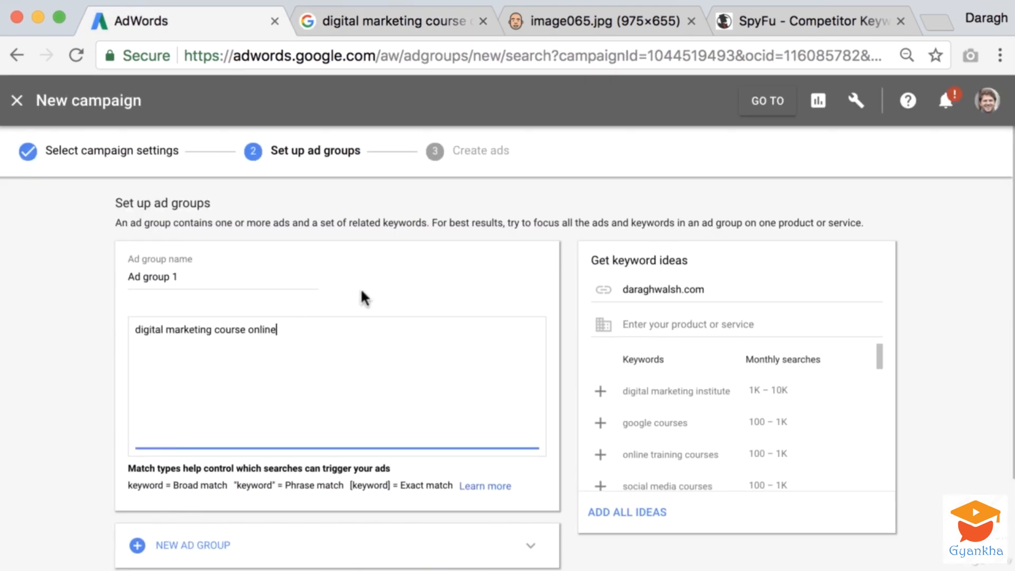
Search Google for "what is digital marketing" using the suggested query
click(342, 21)
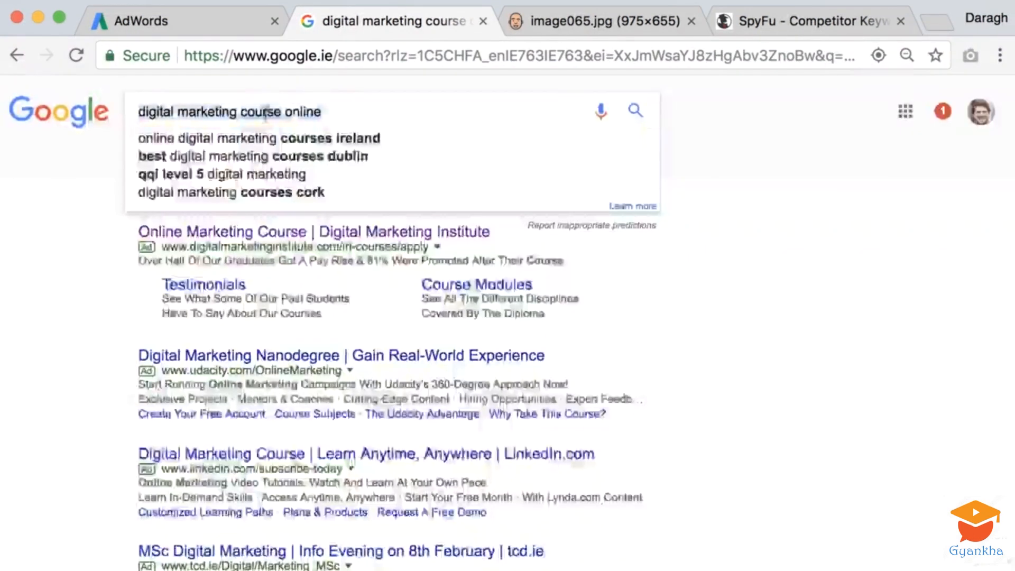
text(what is)
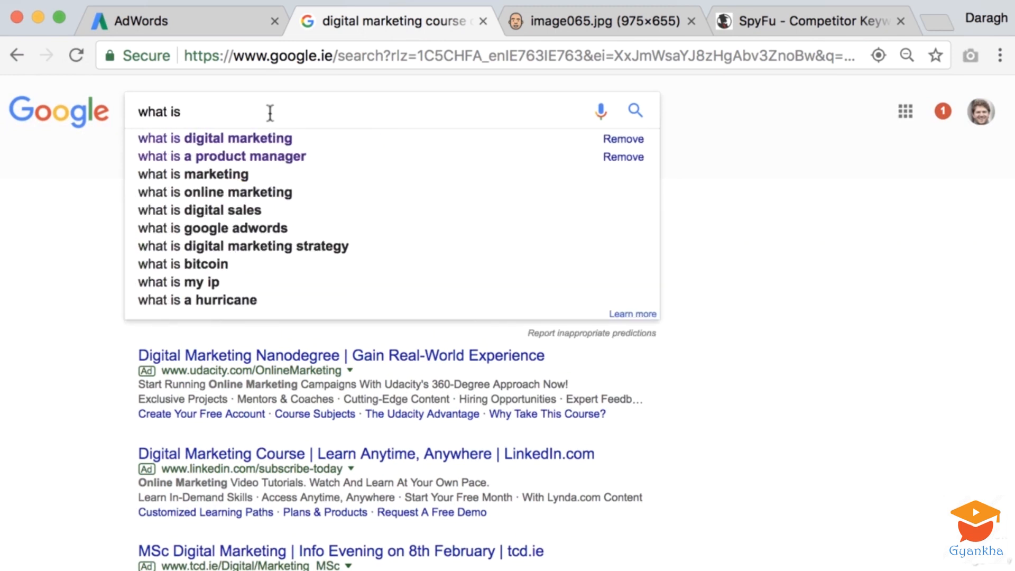
click(262, 135)
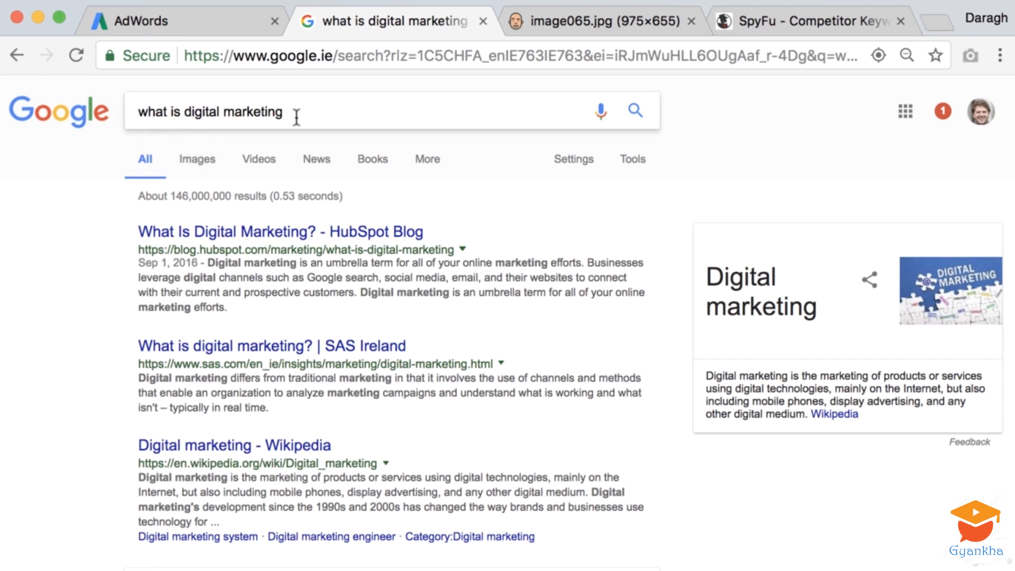
Compare the keyword "digital marketing course online" in the ad group with the Google query "what is digital marketing"
click(219, 20)
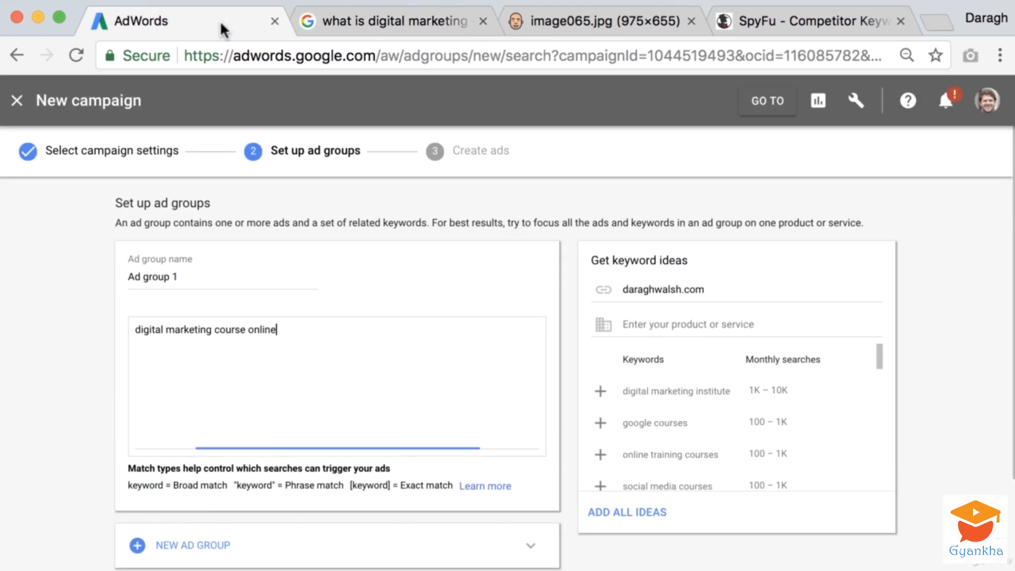
drag(293, 333, 153, 330)
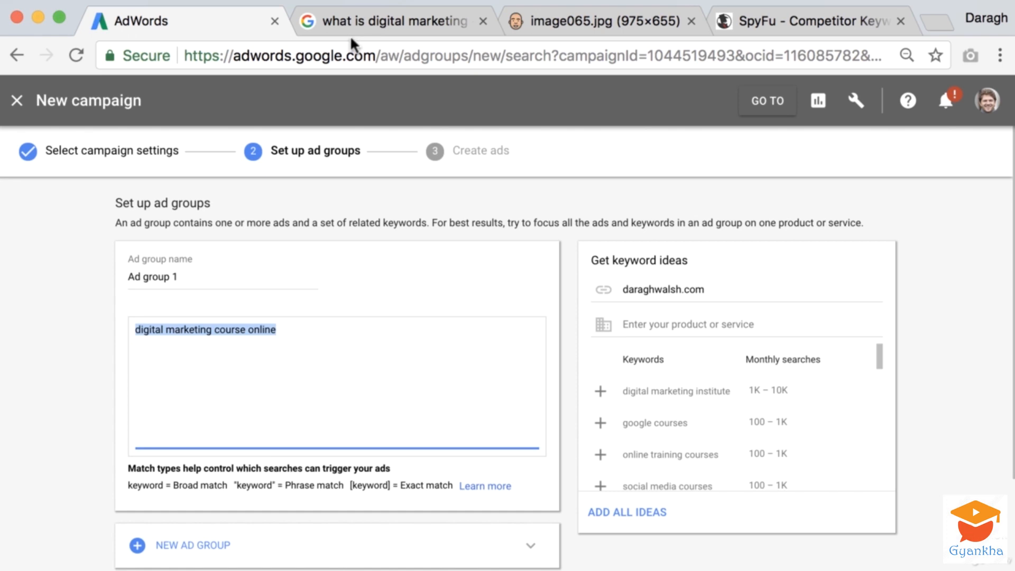
click(363, 20)
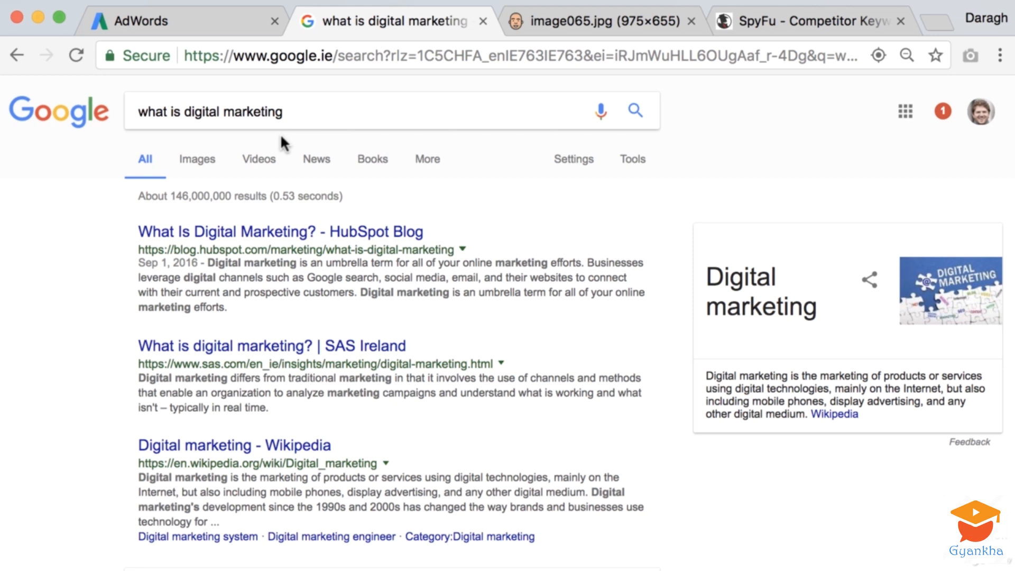
drag(284, 112, 80, 194)
click(147, 198)
click(211, 17)
drag(277, 332, 126, 332)
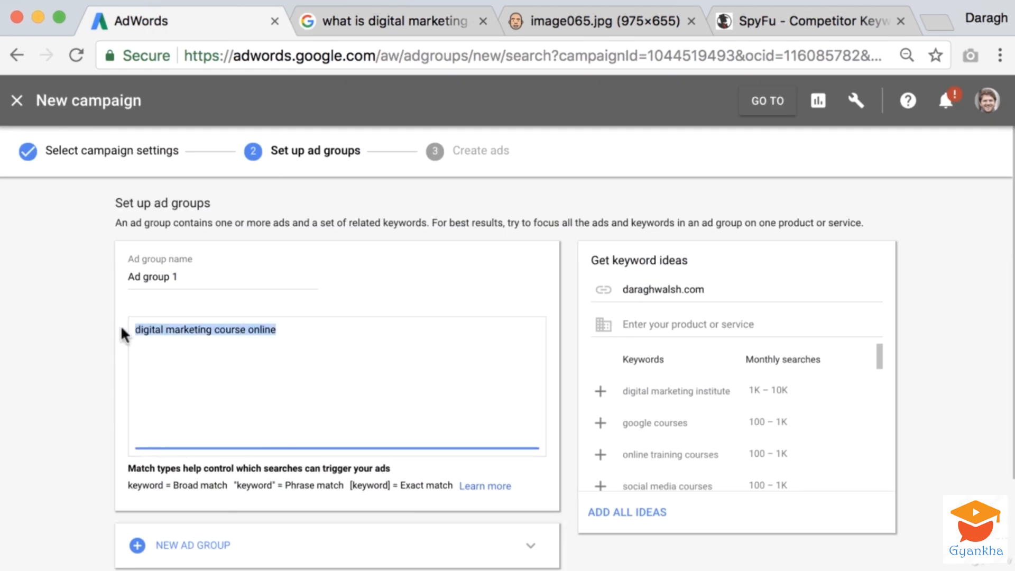
Add "digital marketing training" as the second keyword on its own line in Ad group 1
click(209, 343)
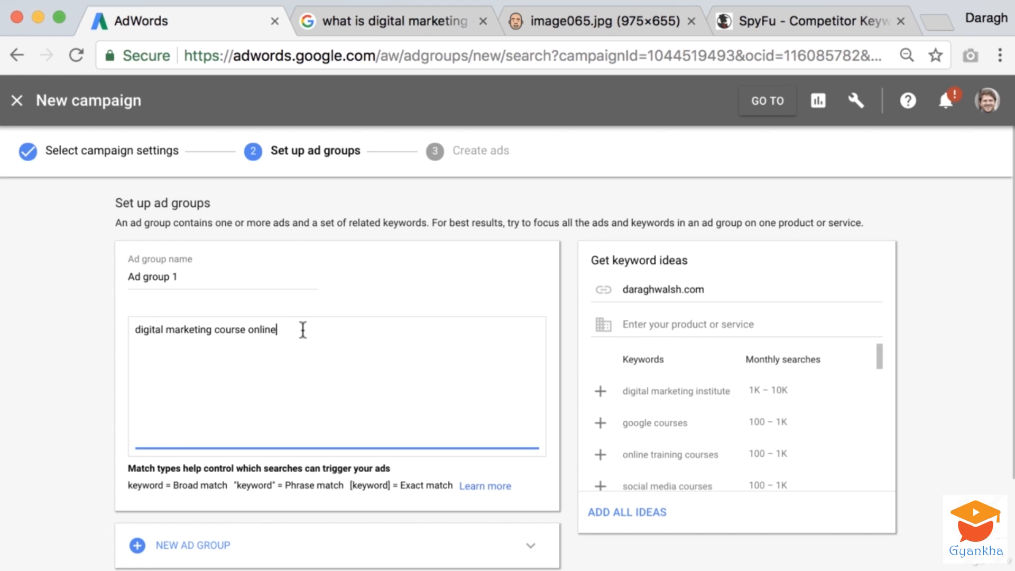
key(Return)
text(digital marketing)
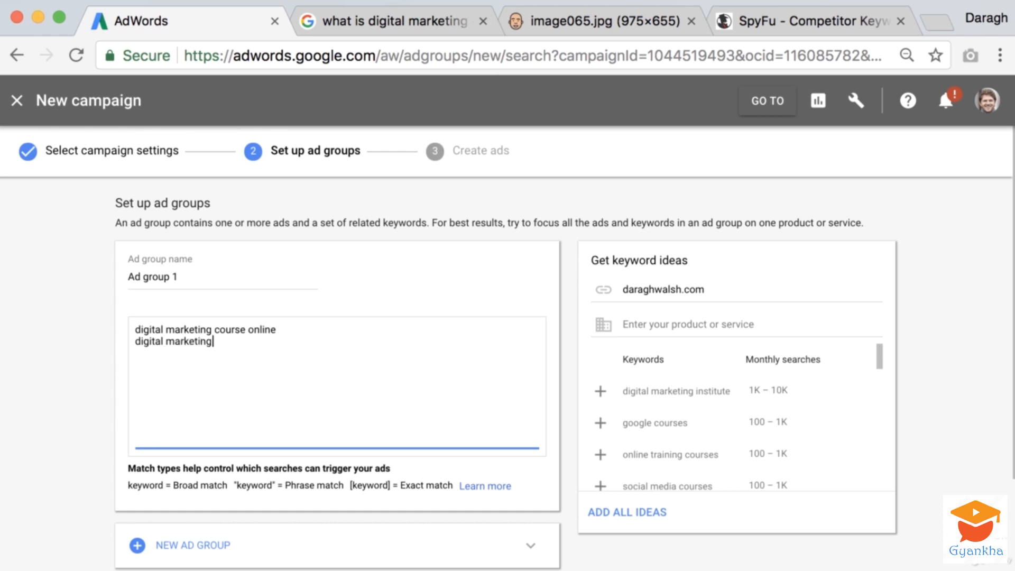
text( training)
key(Return)
Add "digital marketing class" as the third keyword in Ad group 1, correcting the typos
text(digital)
text( amrketing)
key(BackSpace)
key(BackSpace)
key(BackSpace)
key(BackSpace)
key(BackSpace)
key(BackSpace)
key(BackSpace)
key(BackSpace)
key(BackSpace)
text(amrk)
key(BackSpace)
key(BackSpace)
key(BackSpace)
key(BackSpace)
text(marketing co)
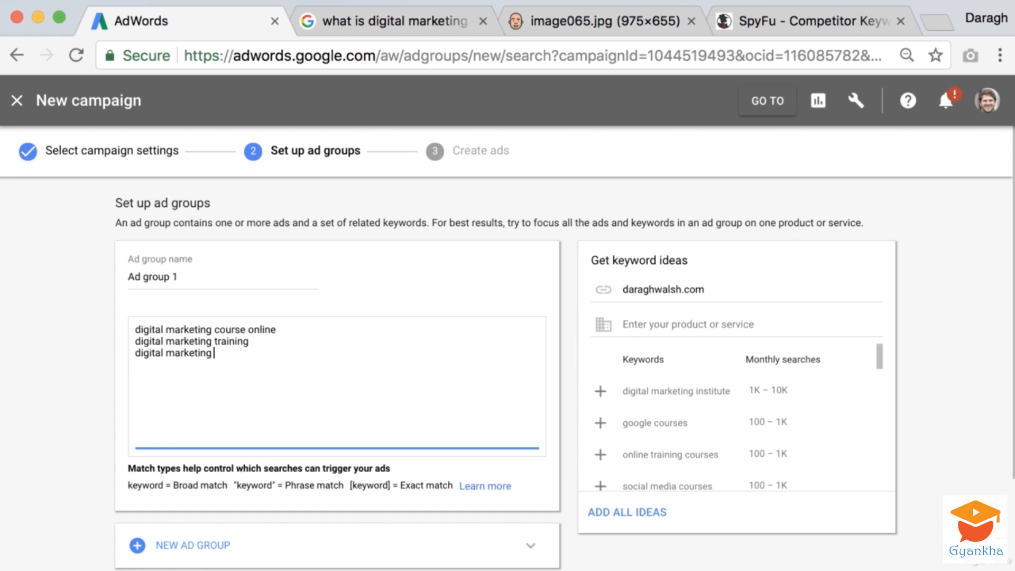
key(BackSpace)
text(lass)
key(Return)
Get keyword ideas for the product or service "digital marketing course online", reusing the first keyword's text
click(686, 323)
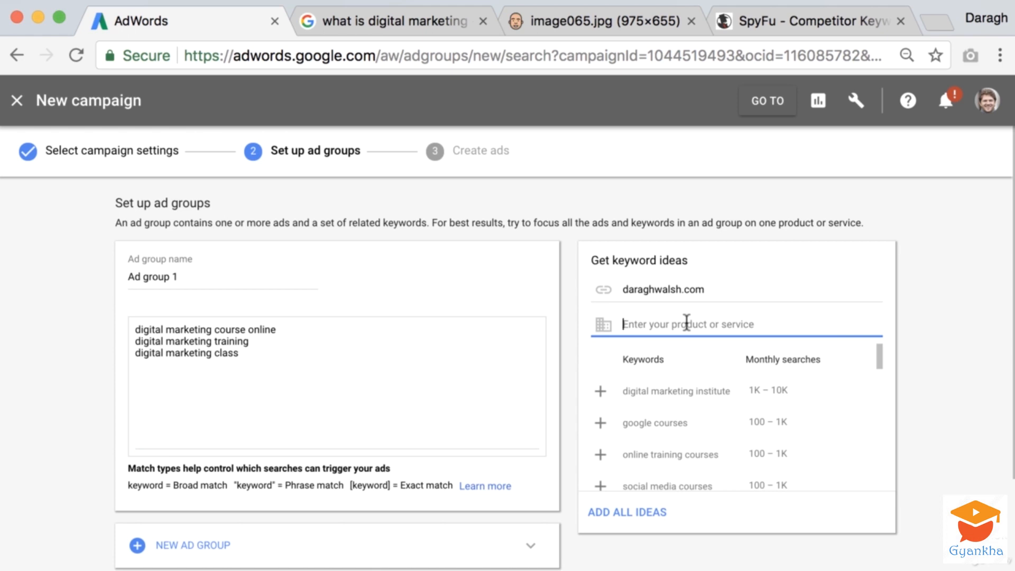
text(digit)
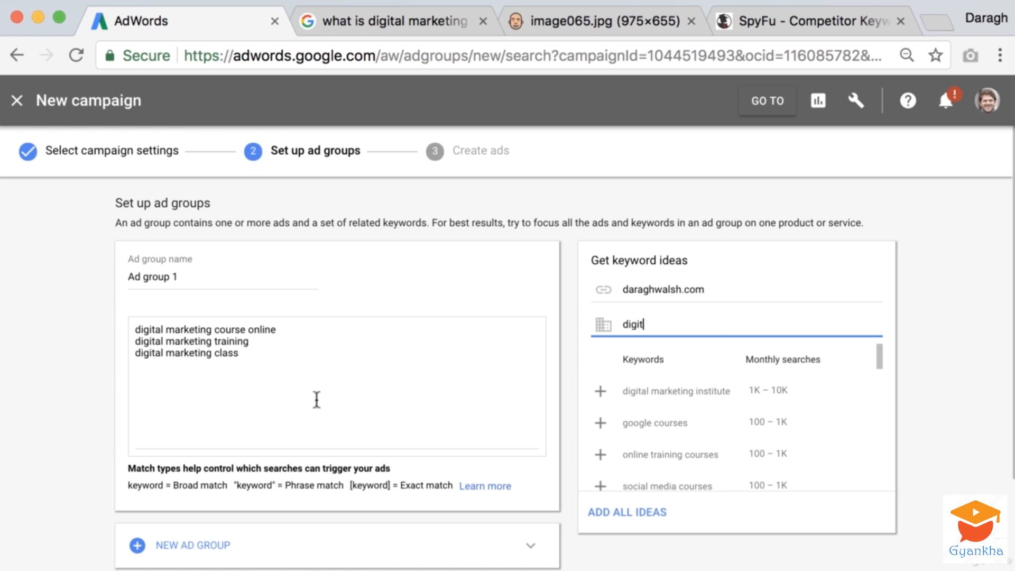
drag(281, 329, 109, 331)
key(ctrl+c)
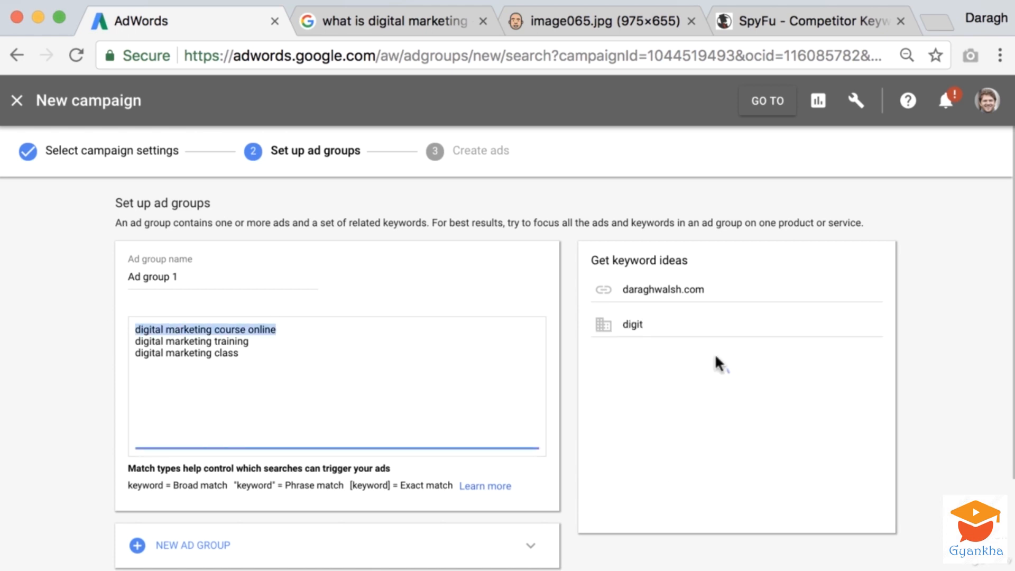
double_click(669, 325)
key(ctrl+v)
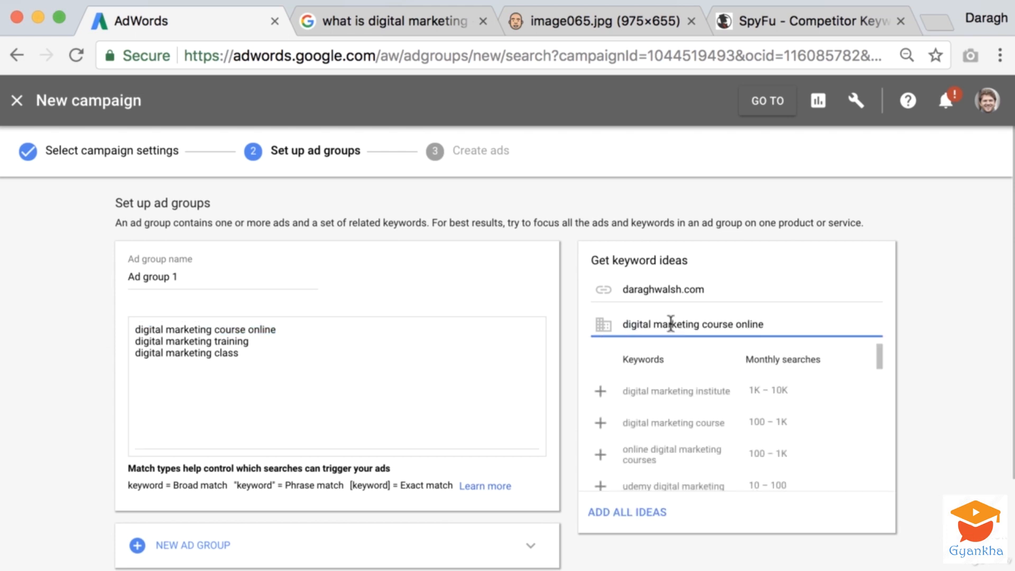
key(Return)
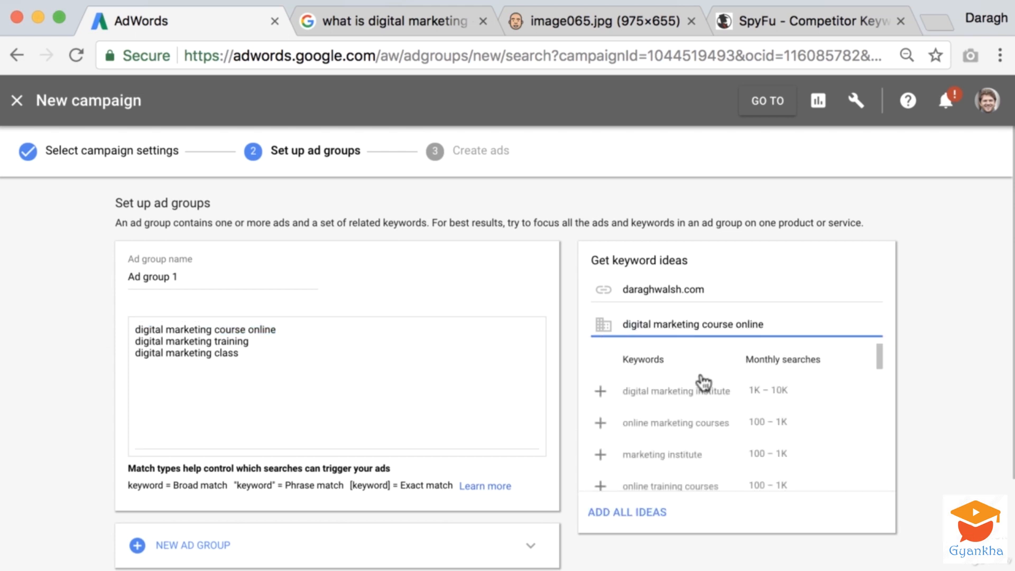
Add the suggested keyword "social media courses" from the keyword ideas to Ad group 1
scroll(846, 407, down, 1)
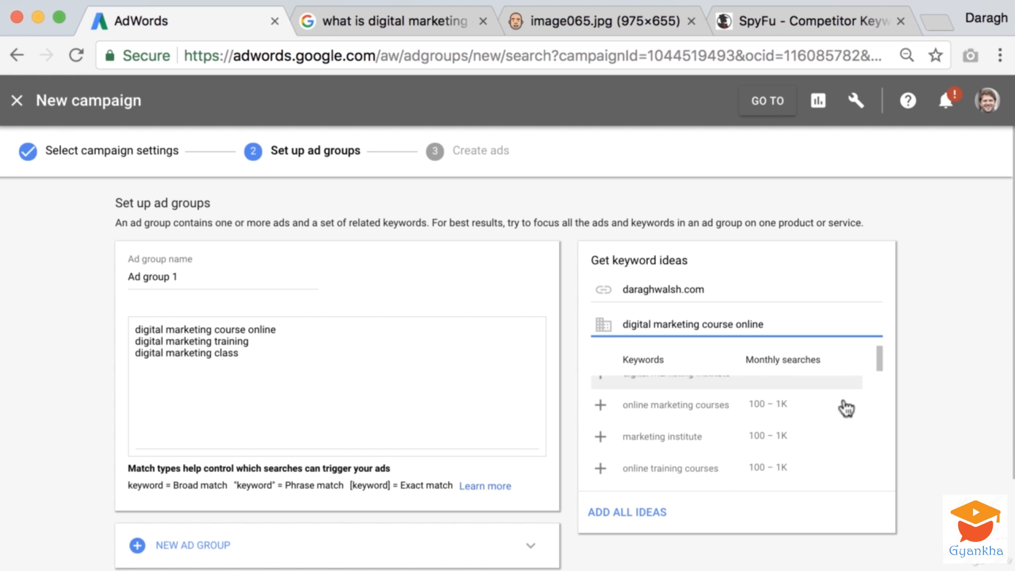
scroll(846, 408, down, 3)
scroll(846, 408, up, 1)
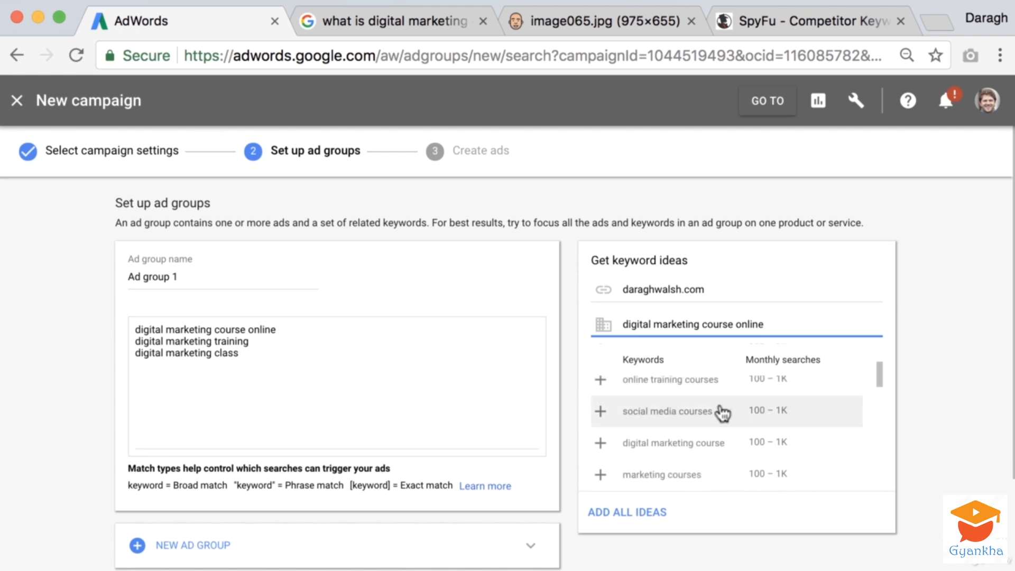
click(722, 412)
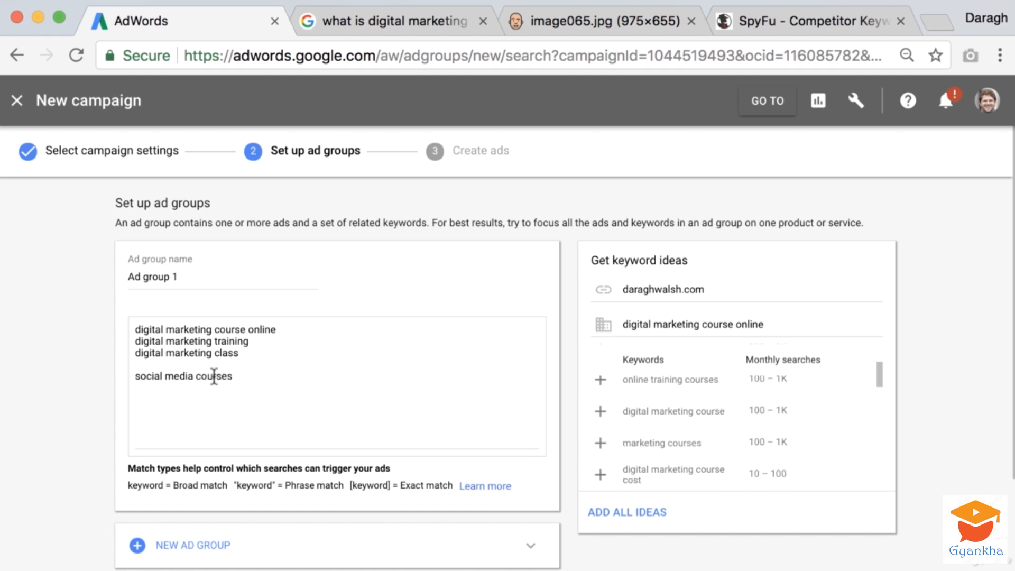
Search Google for the keyword "social media courses", reusing the text from Ad group 1
drag(237, 378, 124, 379)
key(ctrl+c)
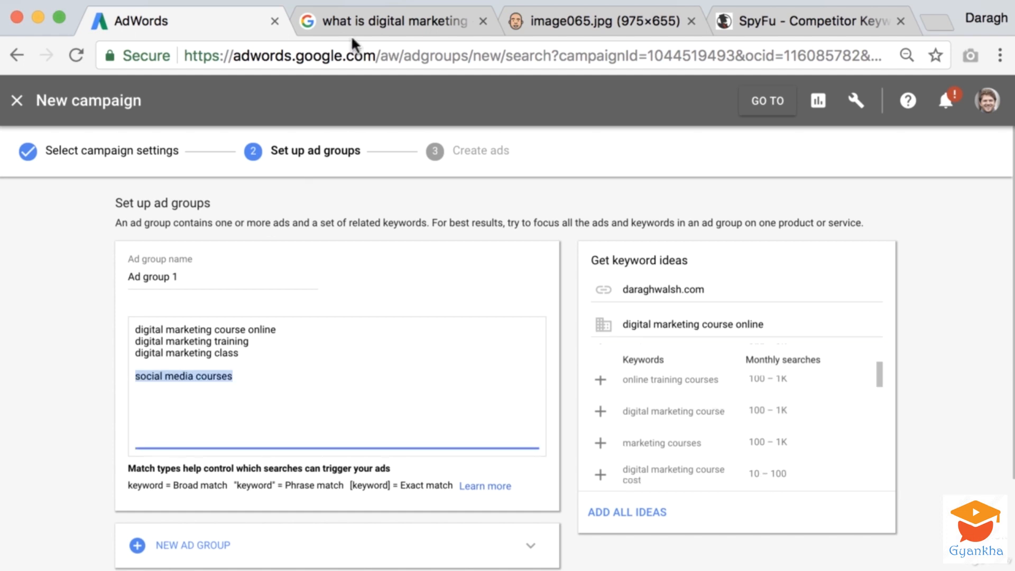
click(356, 22)
triple_click(312, 97)
key(ctrl+v)
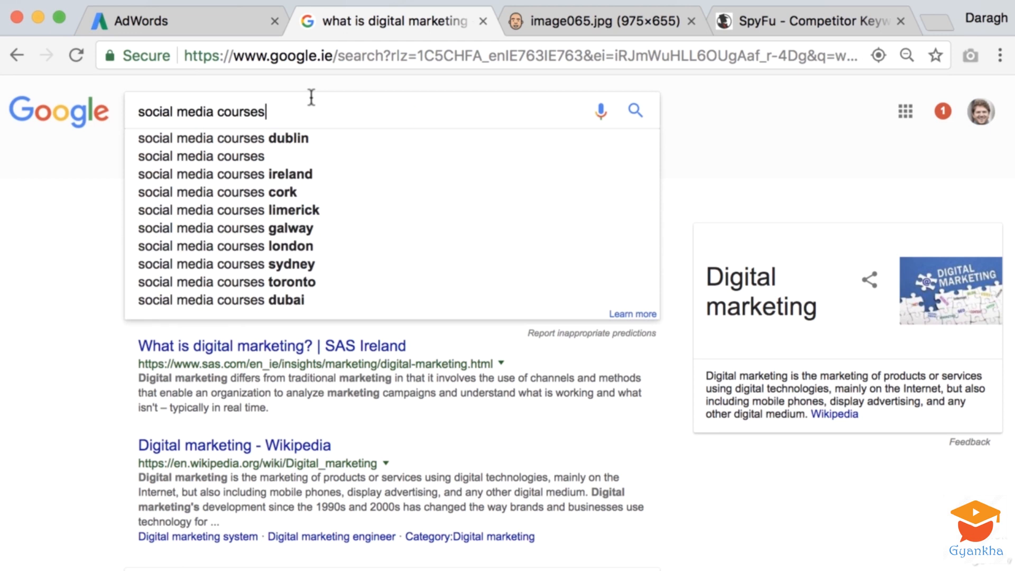
key(Return)
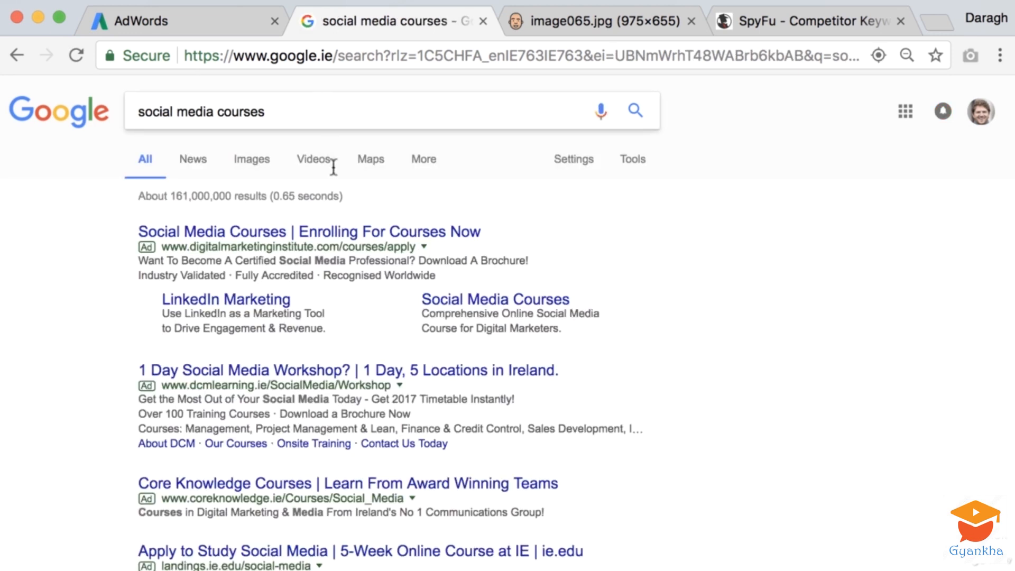
Examine the search suggestions, ads and organic results for "social media courses" to judge what searchers want
click(319, 113)
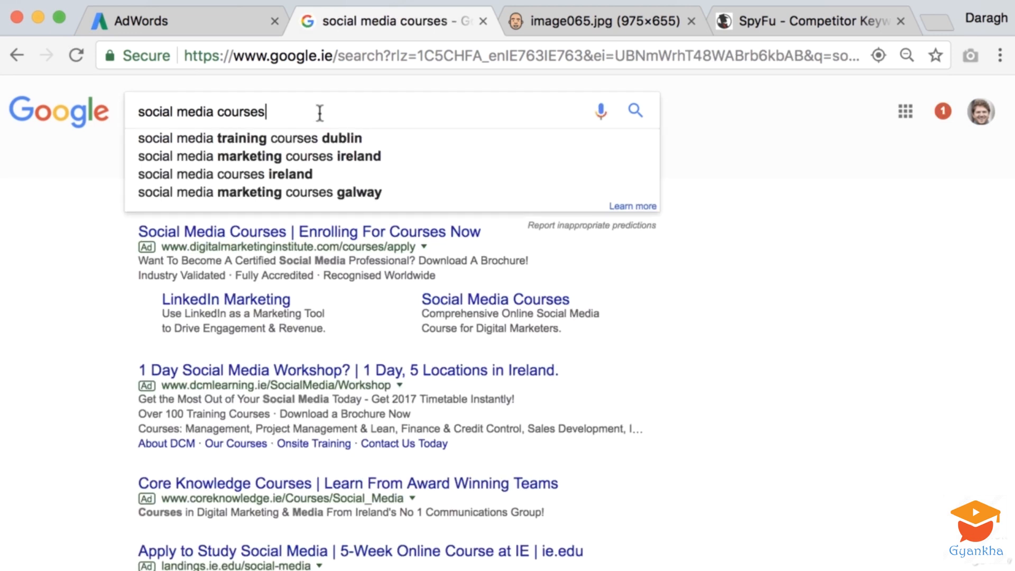
click(64, 272)
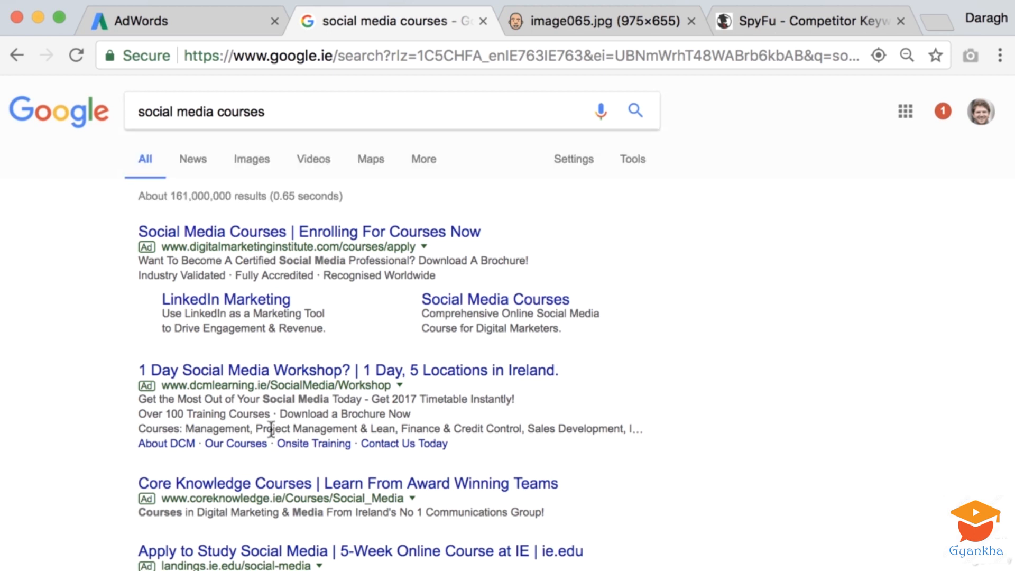
scroll(74, 408, down, 5)
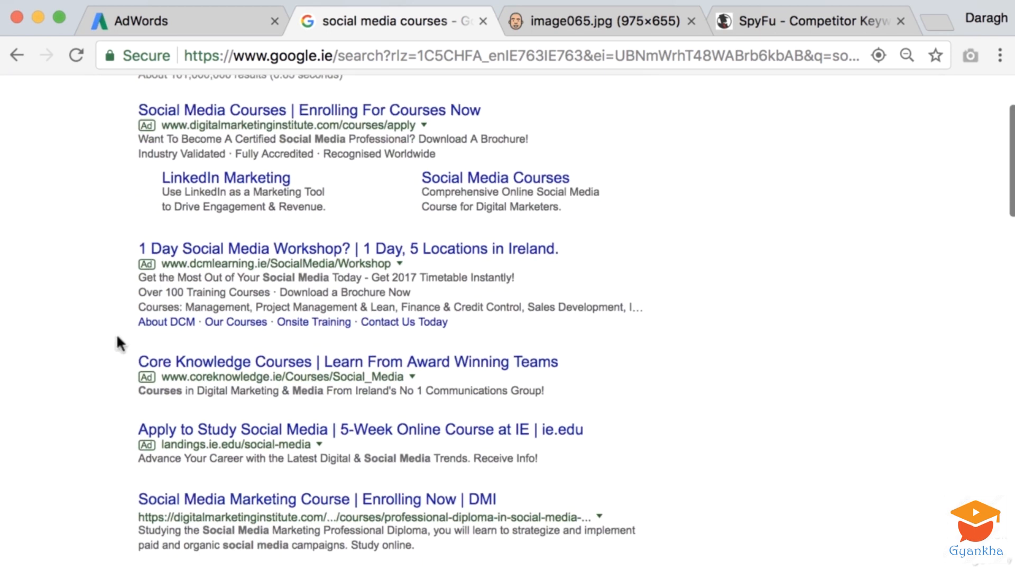
scroll(117, 339, down, 7)
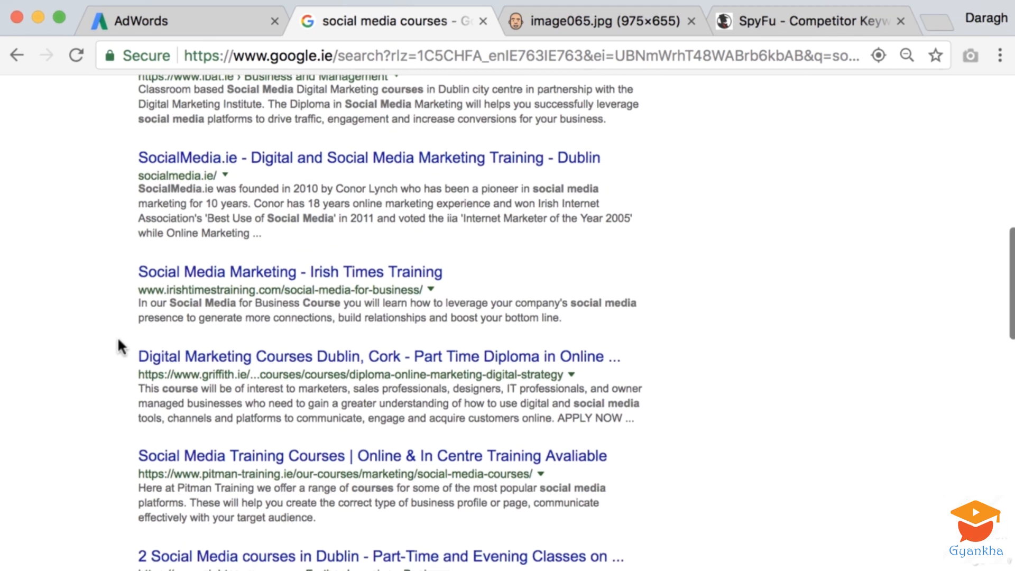
scroll(118, 336, up, 12)
Extend the Google query to "social media courses online" and run the search
click(291, 109)
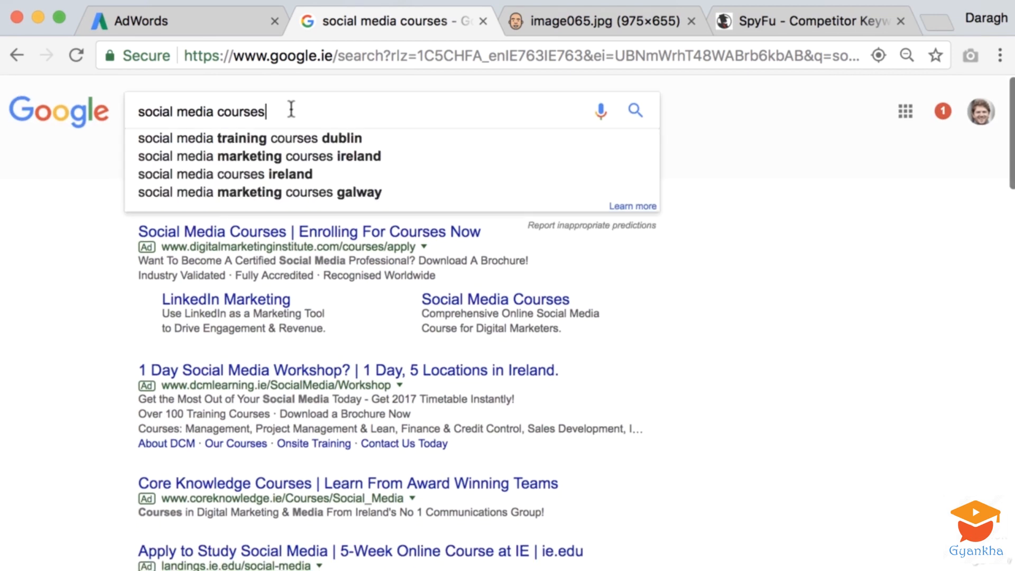
text(online)
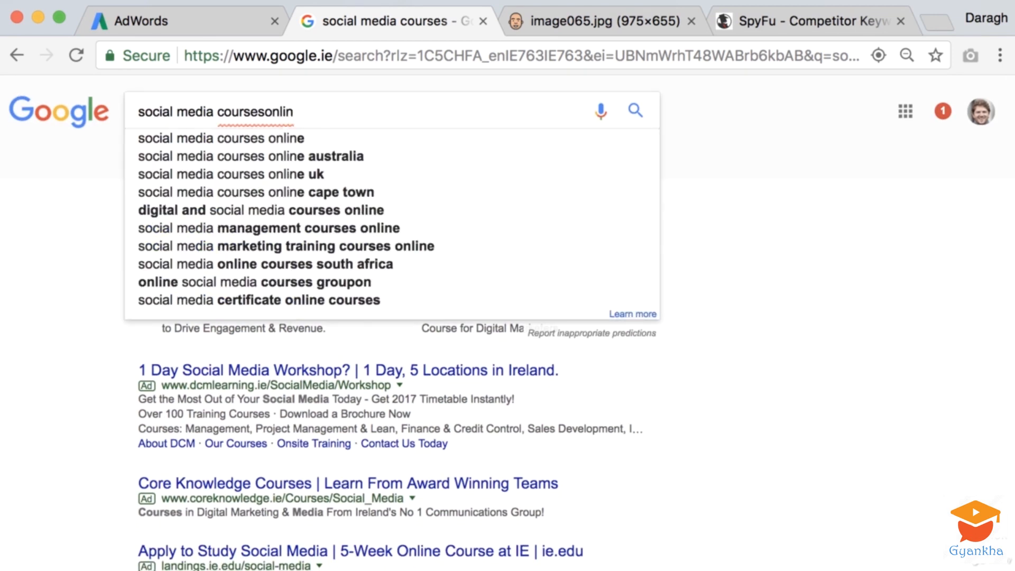
key(BackSpace)
key(BackSpace)
key(BackSpace)
key(BackSpace)
key(BackSpace)
text(online)
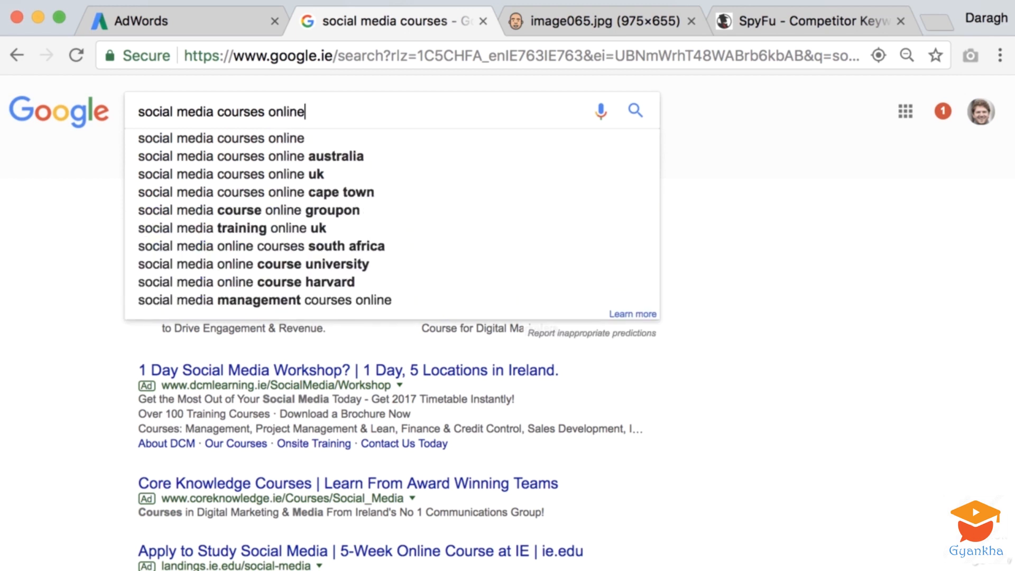
key(Return)
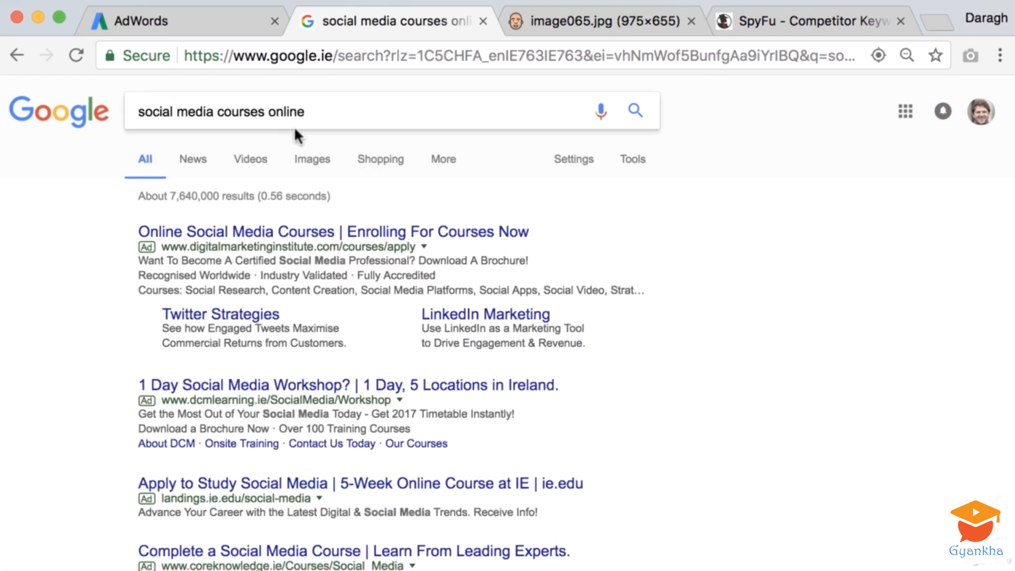
Replace "social media courses" in Ad group 1 with "social media courses online" copied from Google, closing the blank line above it
click(311, 115)
double_click(311, 118)
key(super+c)
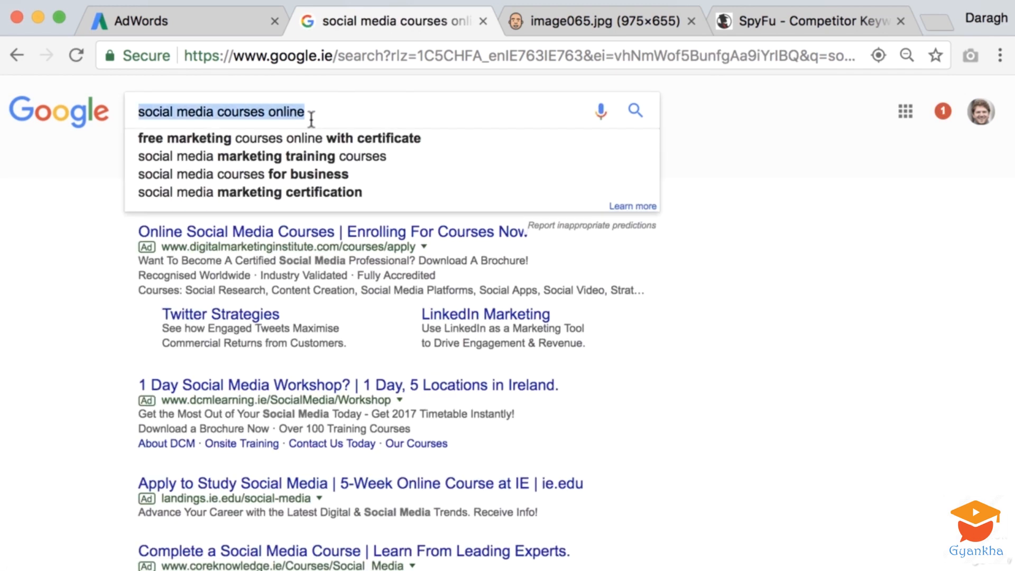
click(209, 32)
drag(238, 365, 83, 363)
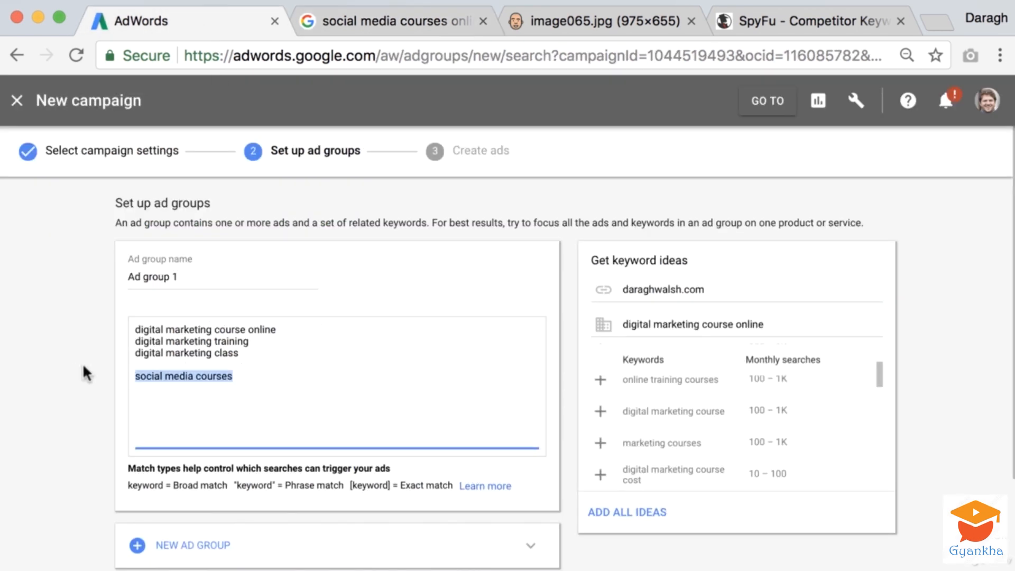
key(super+v)
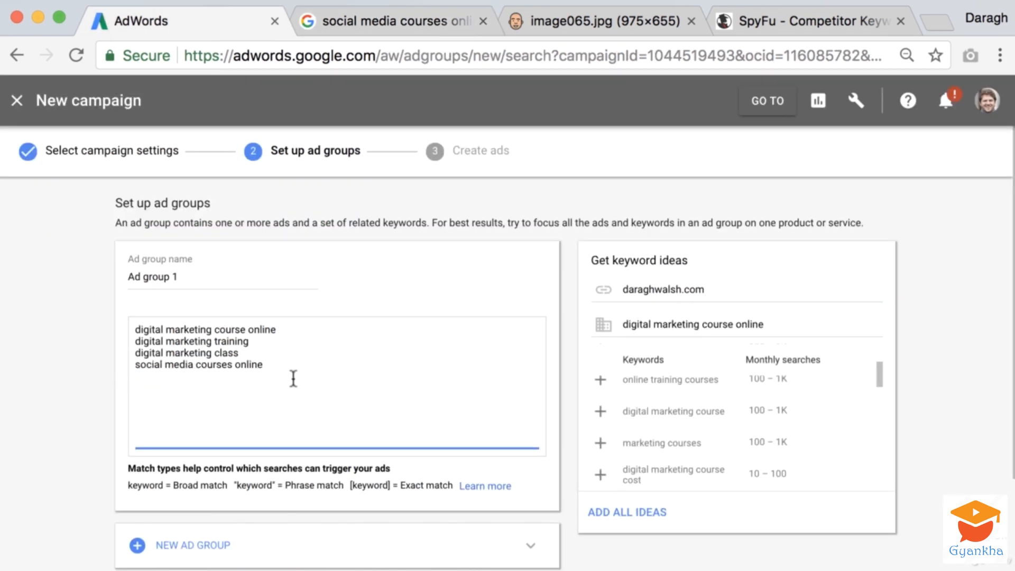
Open Keyword Planner and start a search for new keywords using a phrase, website or category
click(857, 102)
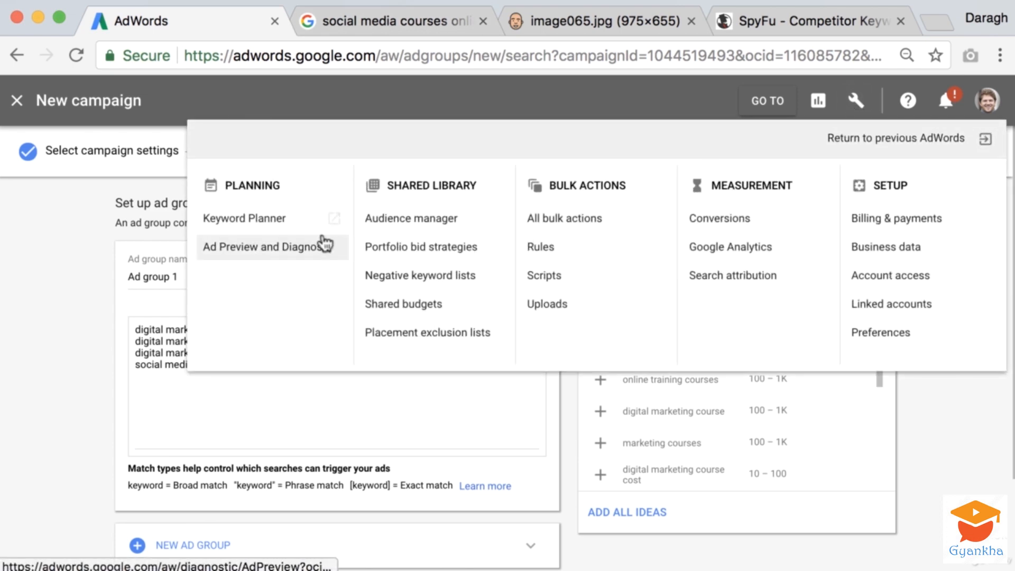
click(255, 219)
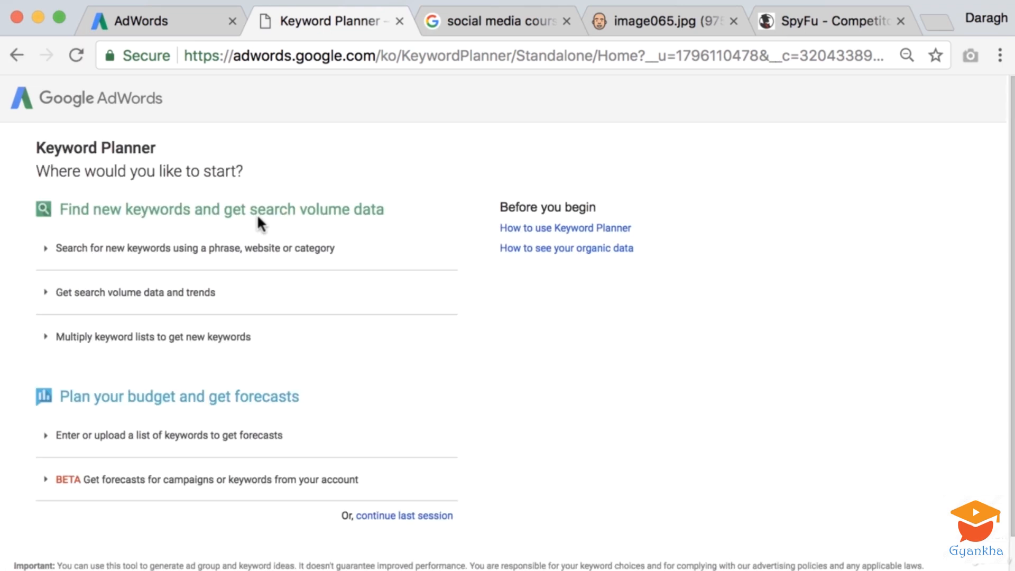
click(201, 251)
click(145, 328)
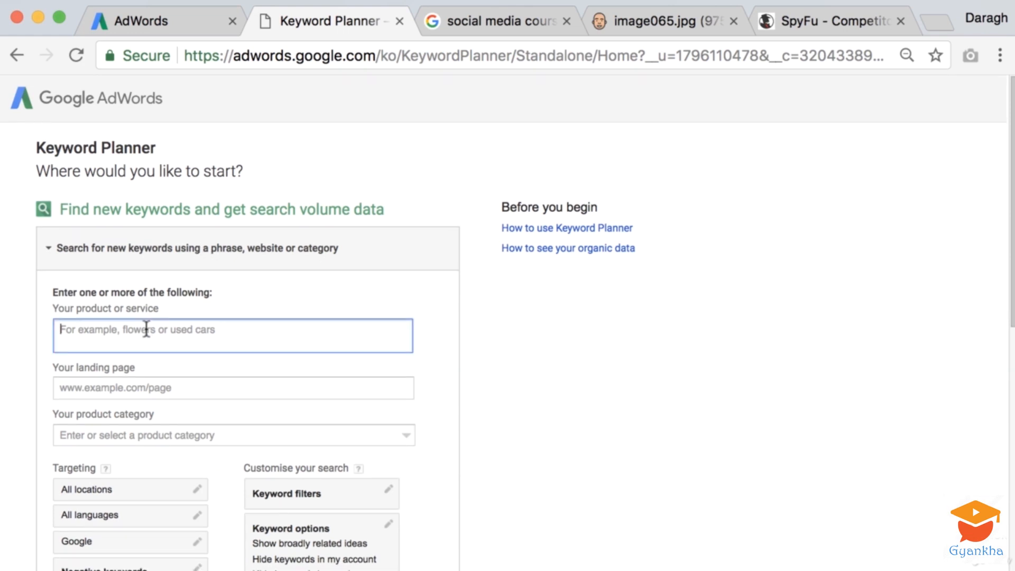
Enter "digital marketing course online" as the Keyword Planner product or service, copied from the first keyword in Ad group 1
click(148, 19)
drag(291, 331, 136, 324)
key(super+c)
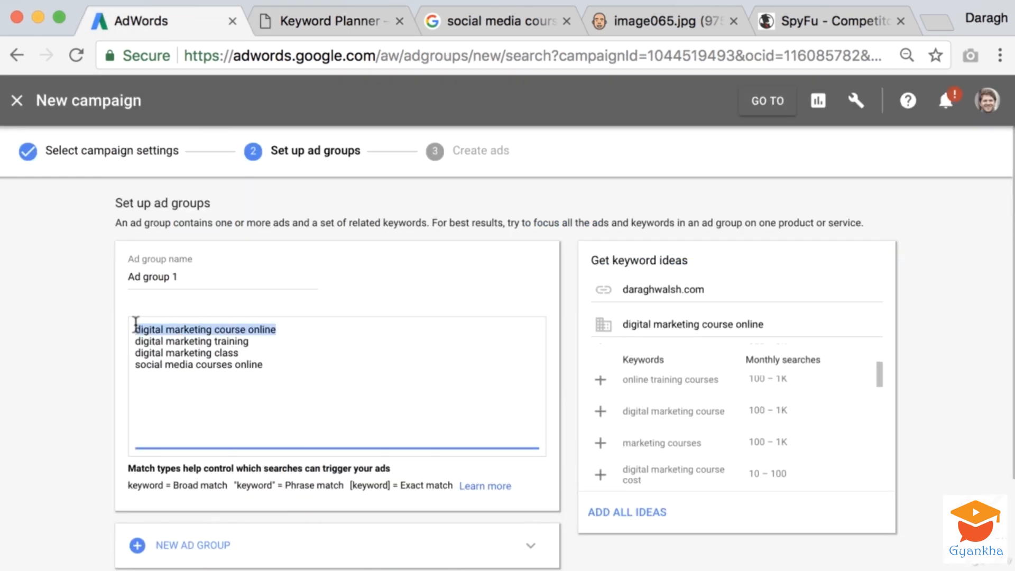
click(321, 19)
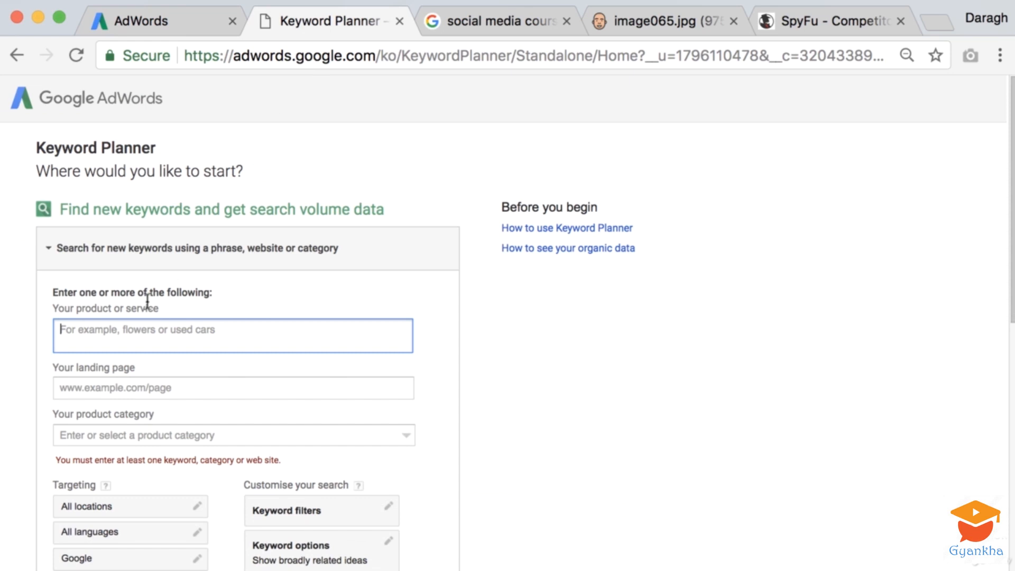
key(super+v)
Set the Keyword Planner location targeting to United States and get the keyword ideas
scroll(182, 352, down, 5)
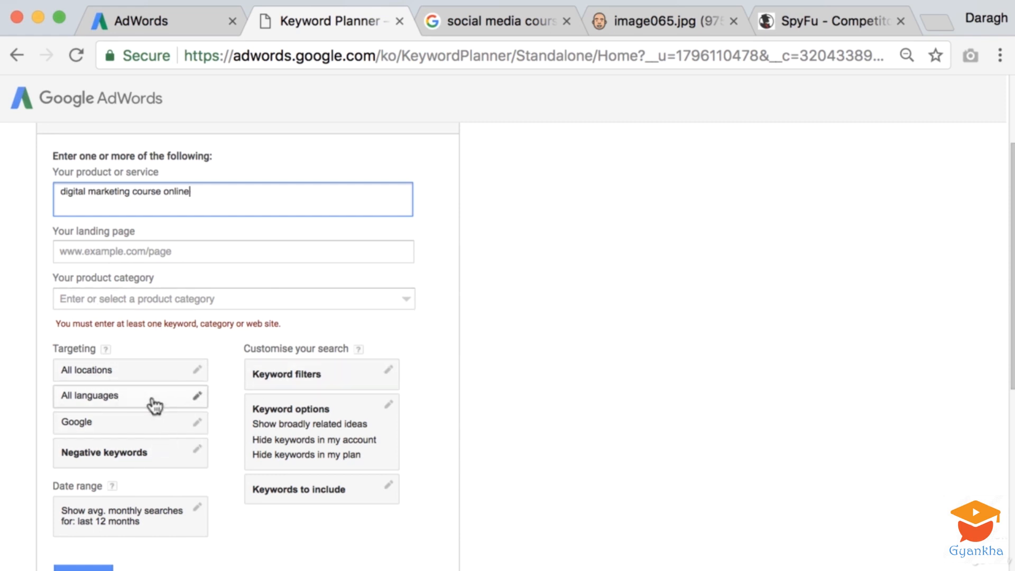
scroll(153, 405, down, 1)
scroll(155, 406, down, 1)
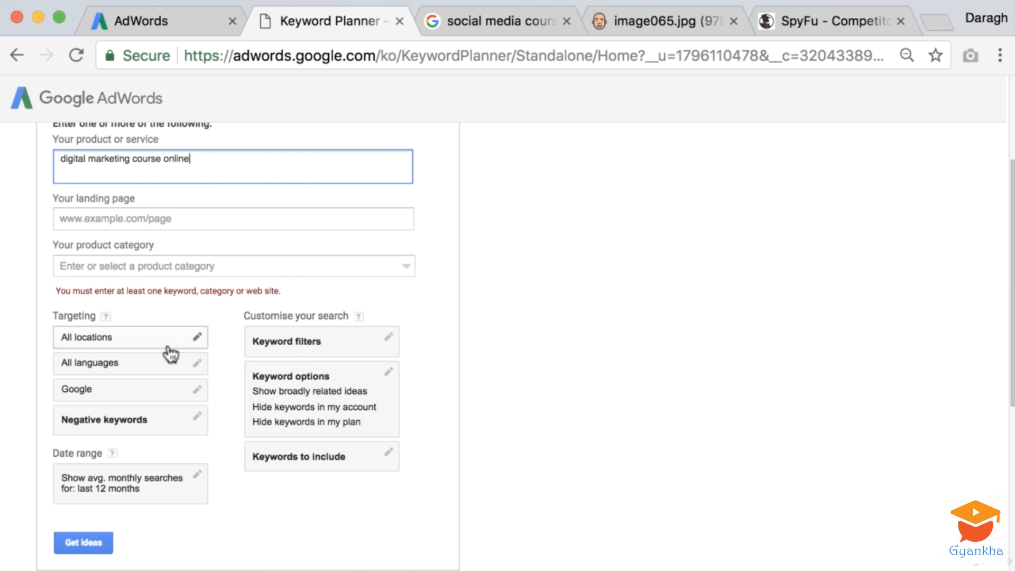
click(168, 347)
click(195, 322)
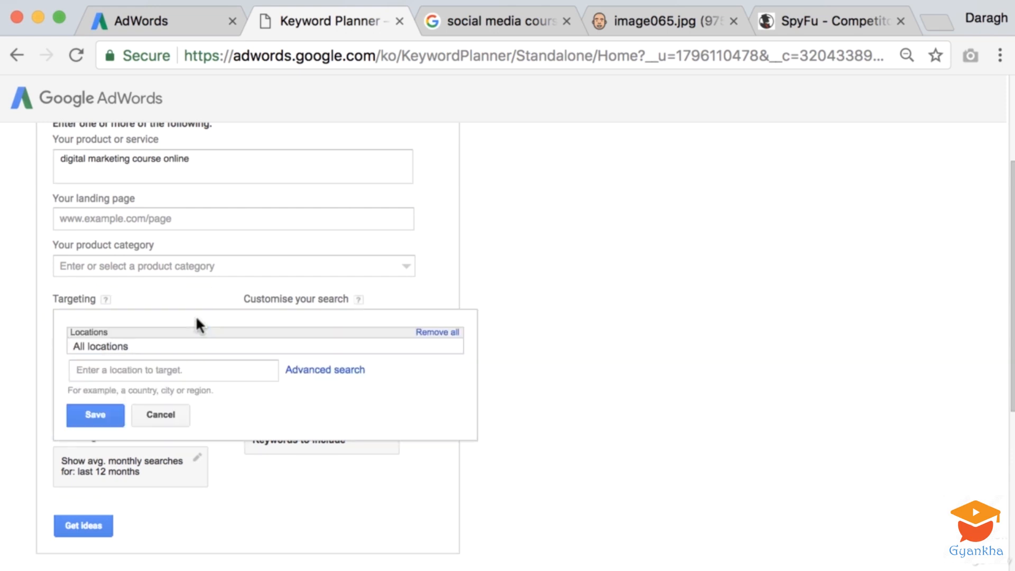
click(171, 369)
text(us)
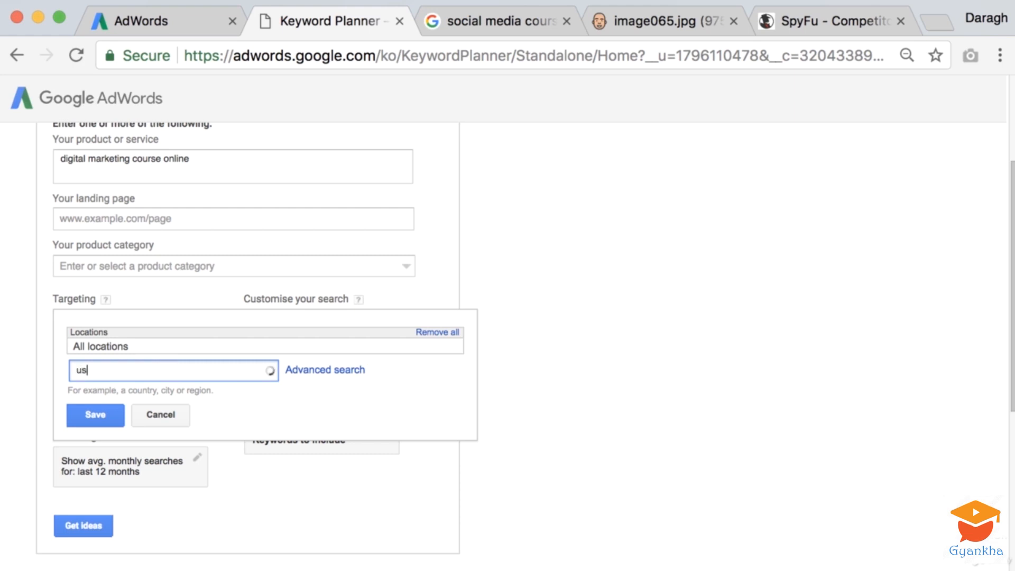
click(135, 402)
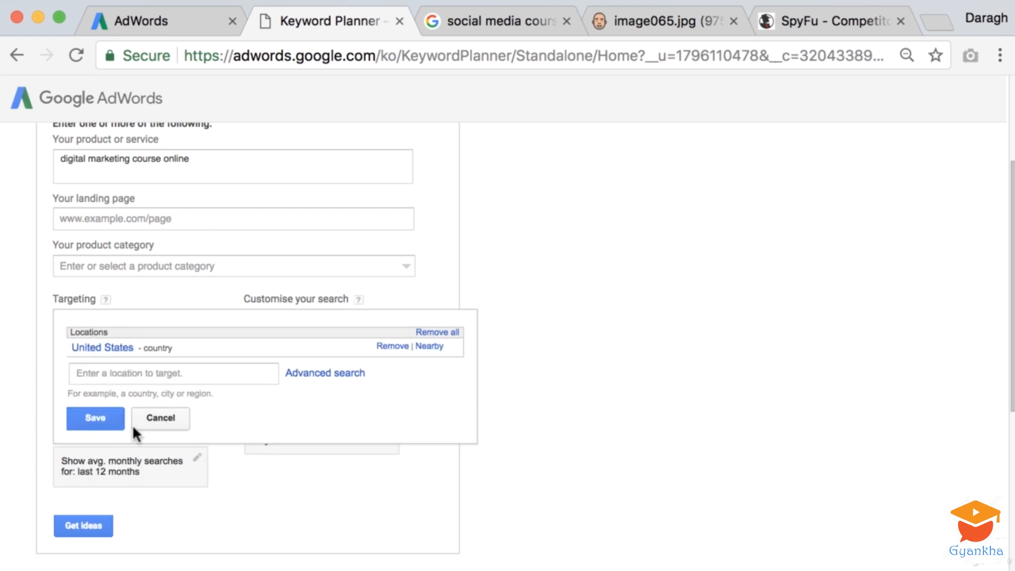
click(95, 416)
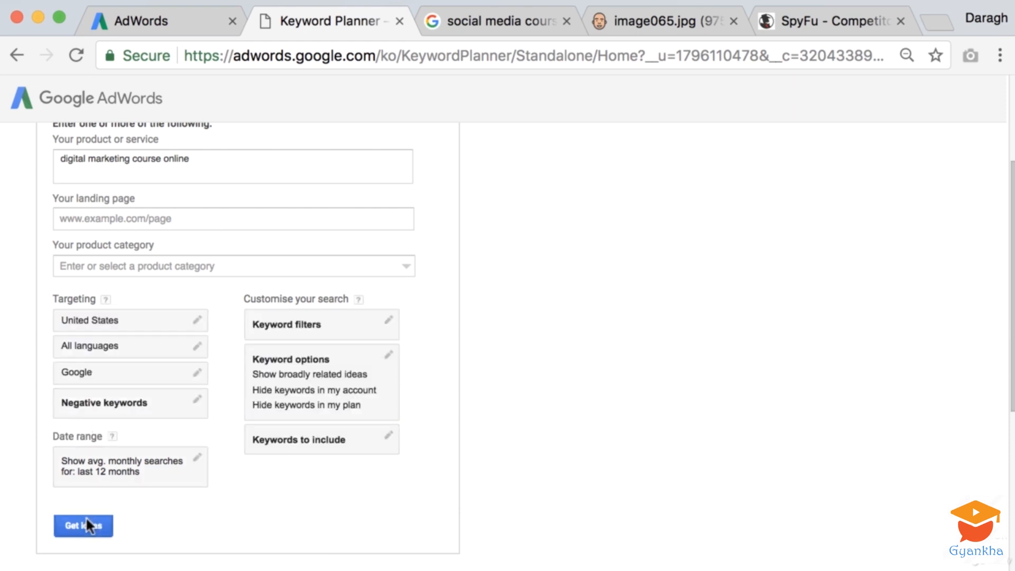
click(87, 521)
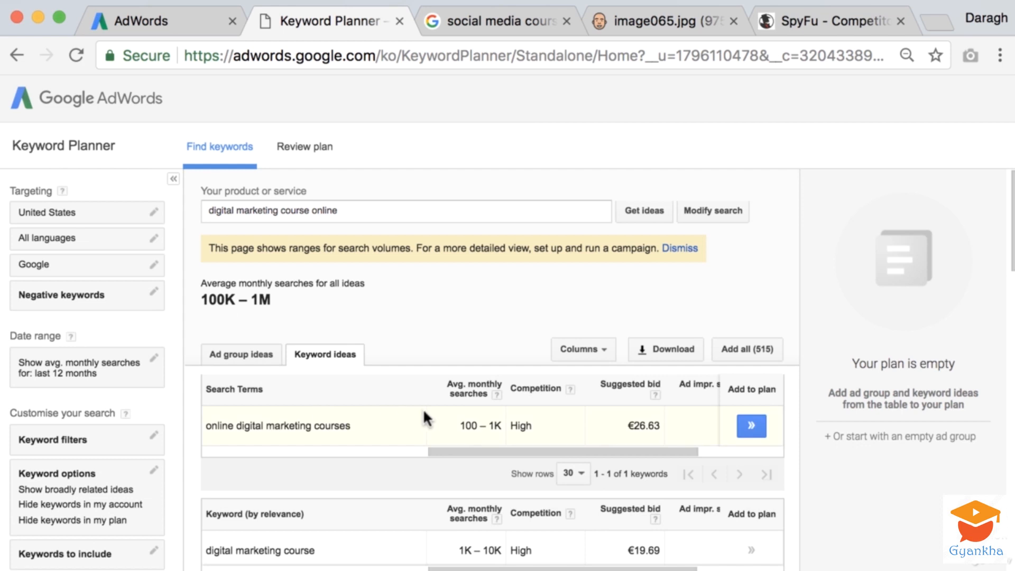
Review the keyword ideas and add "learn digital marketing" to the plan
scroll(423, 415, down, 3)
scroll(421, 408, down, 2)
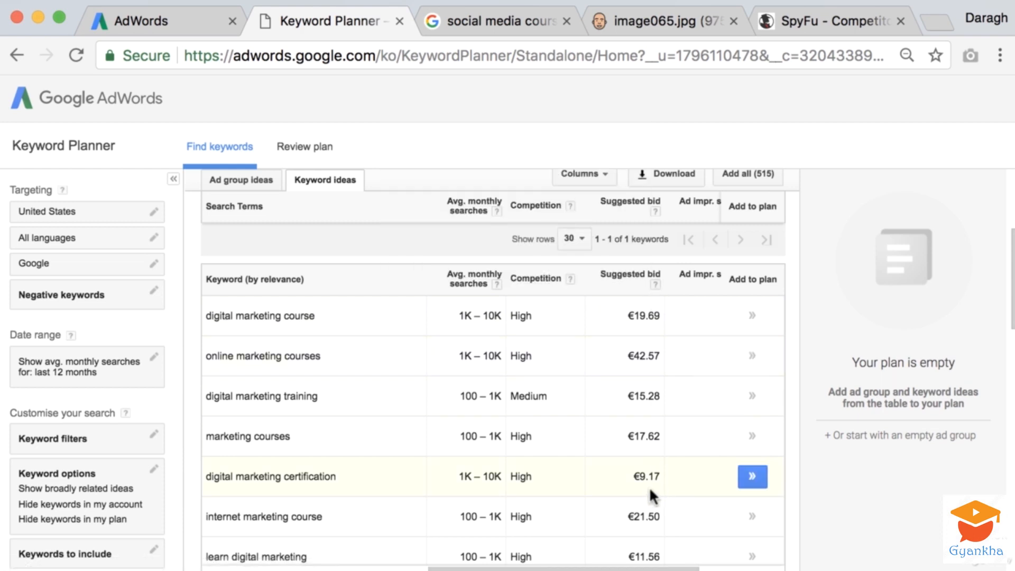
scroll(651, 493, down, 3)
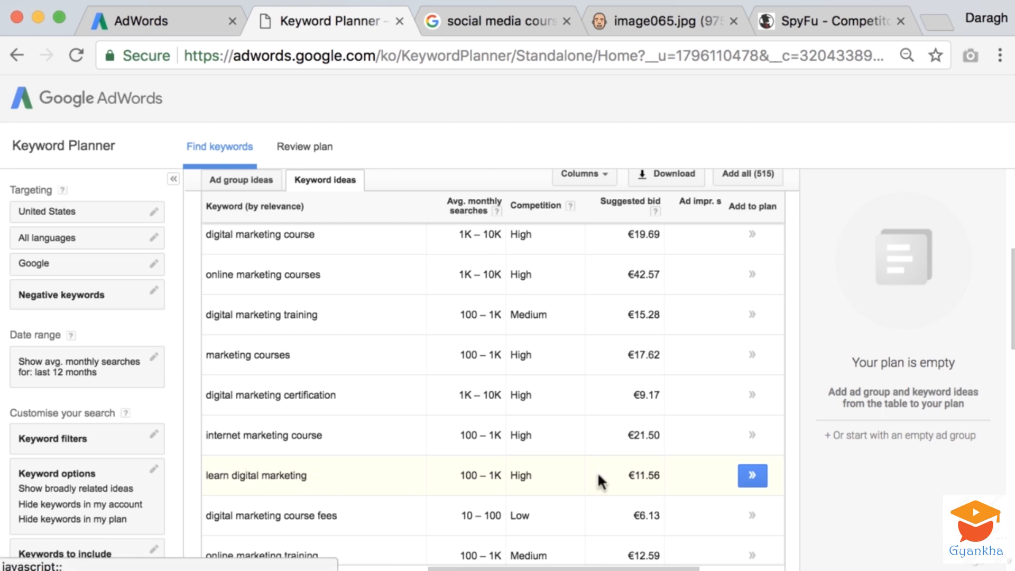
click(754, 477)
click(754, 478)
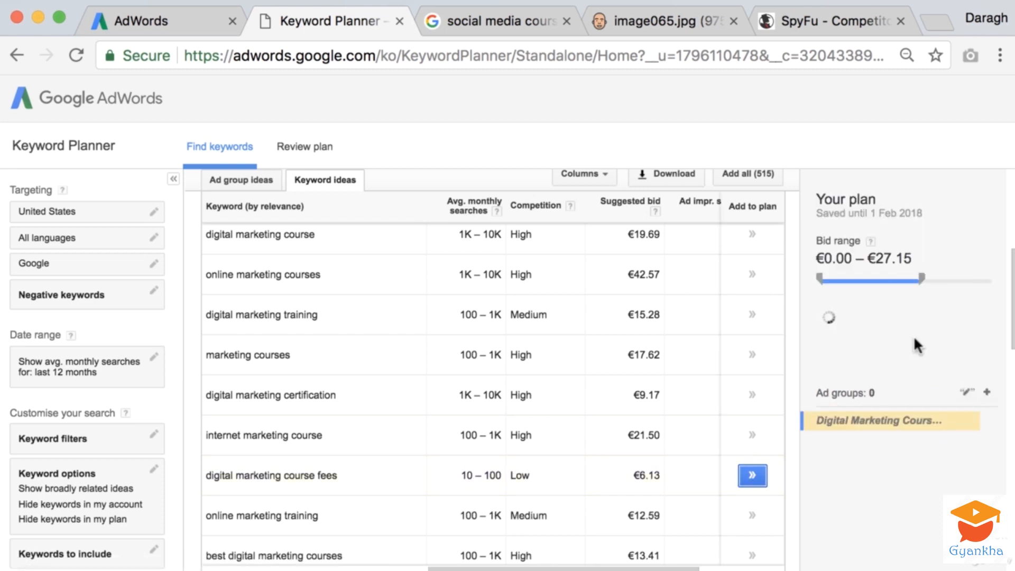
Add the keyword ideas "best digital marketing courses" and "digital media courses" to the plan
scroll(382, 396, down, 3)
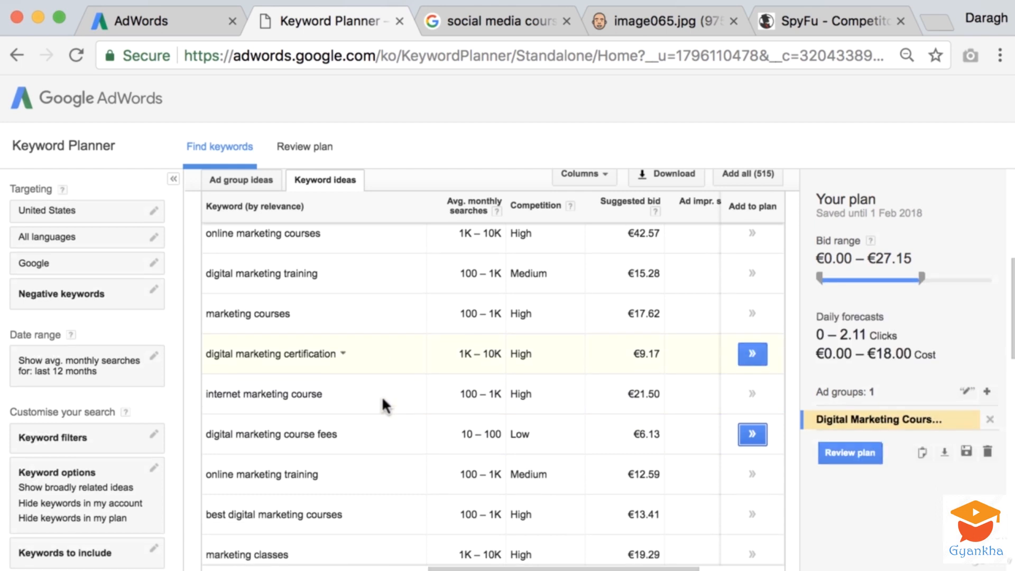
click(759, 449)
scroll(439, 436, down, 2)
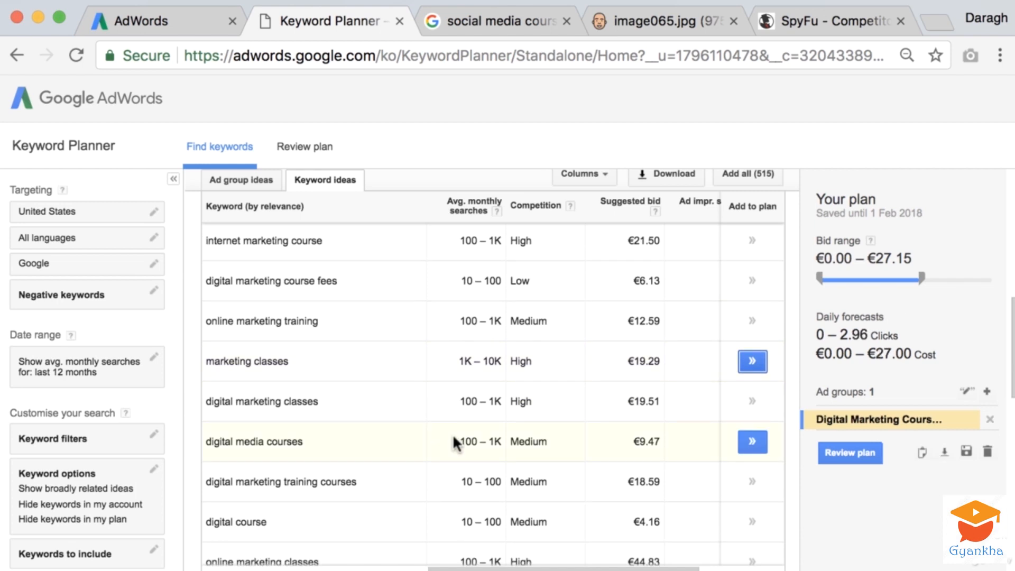
click(753, 441)
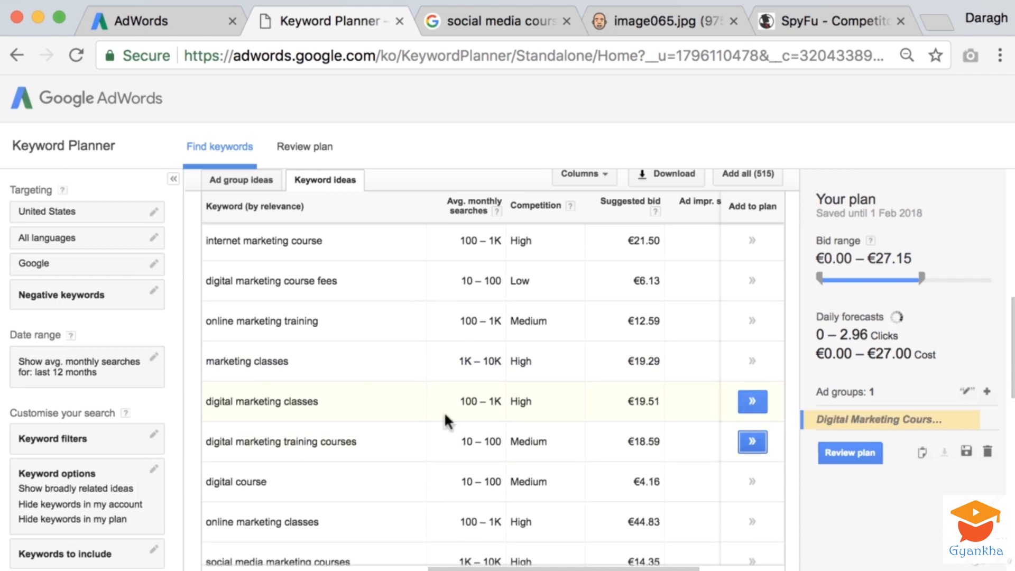
Examine the remaining Keyword Planner ideas for further digital marketing course keywords relevant to the plan
scroll(444, 411, up, 5)
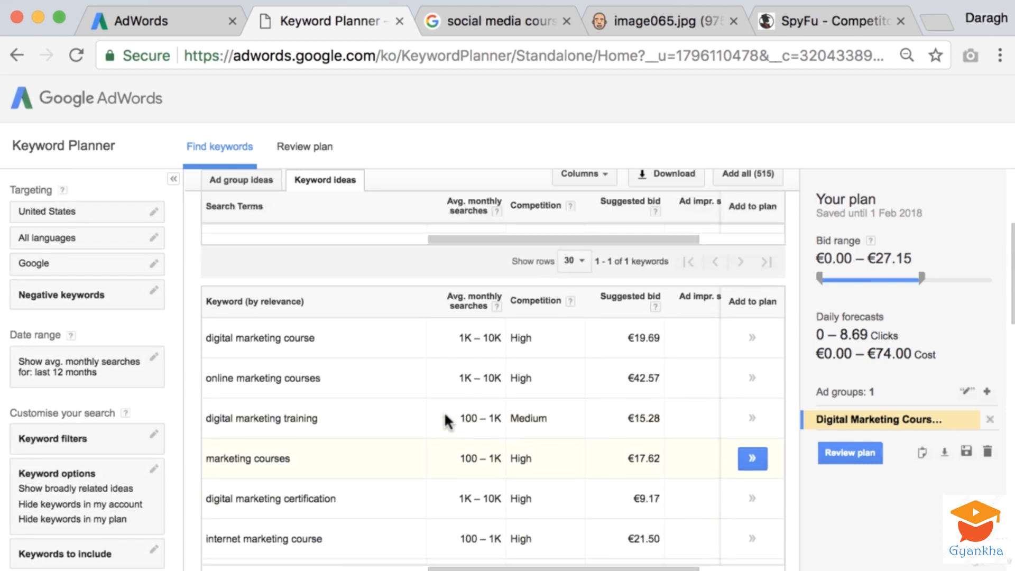
scroll(445, 415, down, 5)
scroll(445, 416, down, 5)
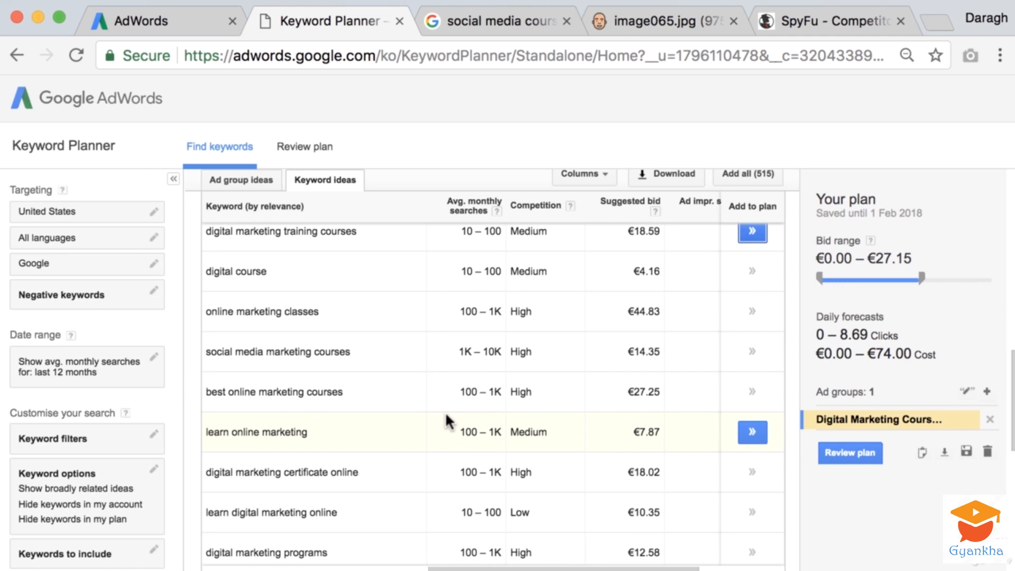
scroll(446, 412, down, 3)
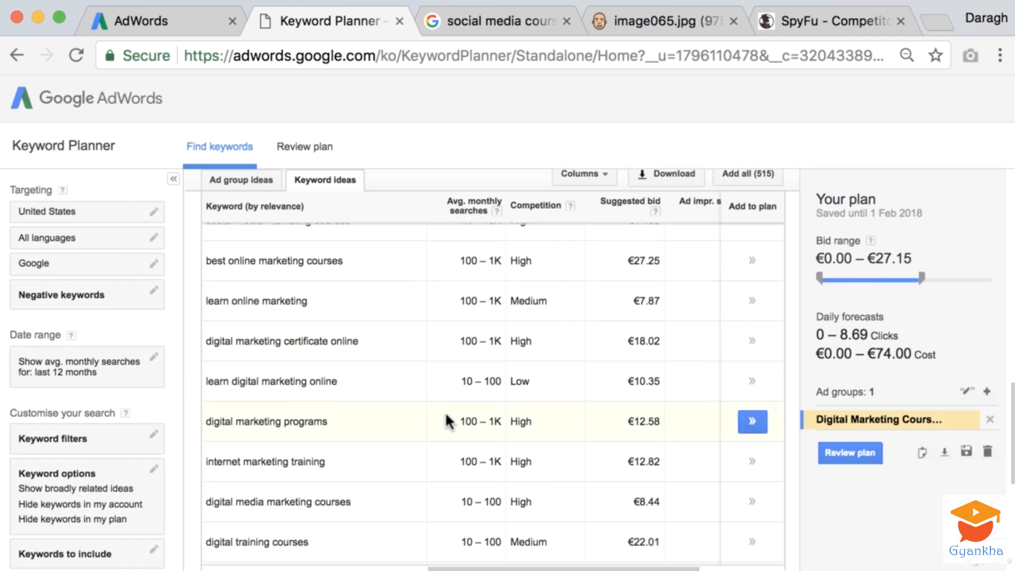
scroll(445, 412, down, 1)
scroll(446, 418, down, 1)
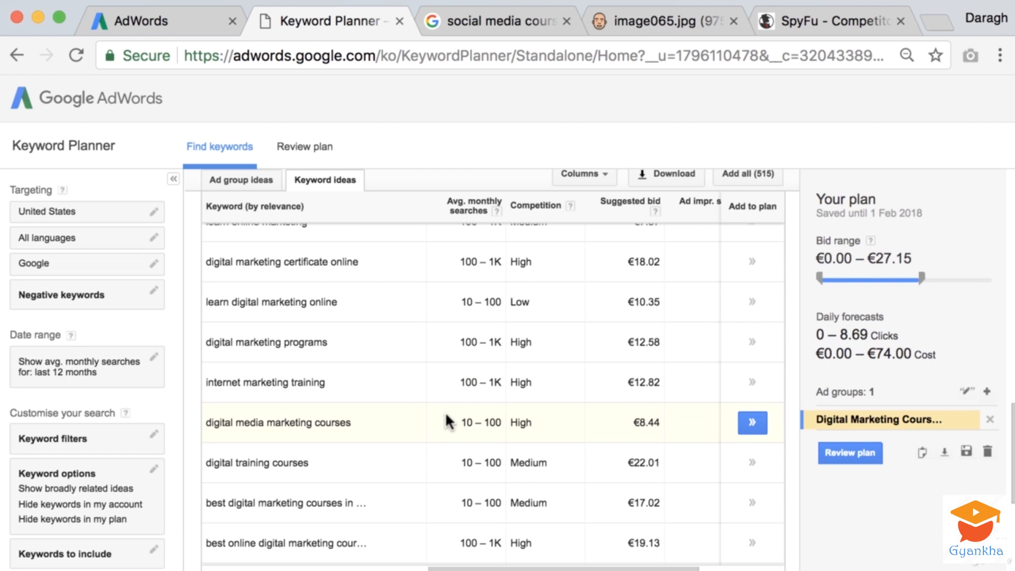
scroll(446, 415, down, 1)
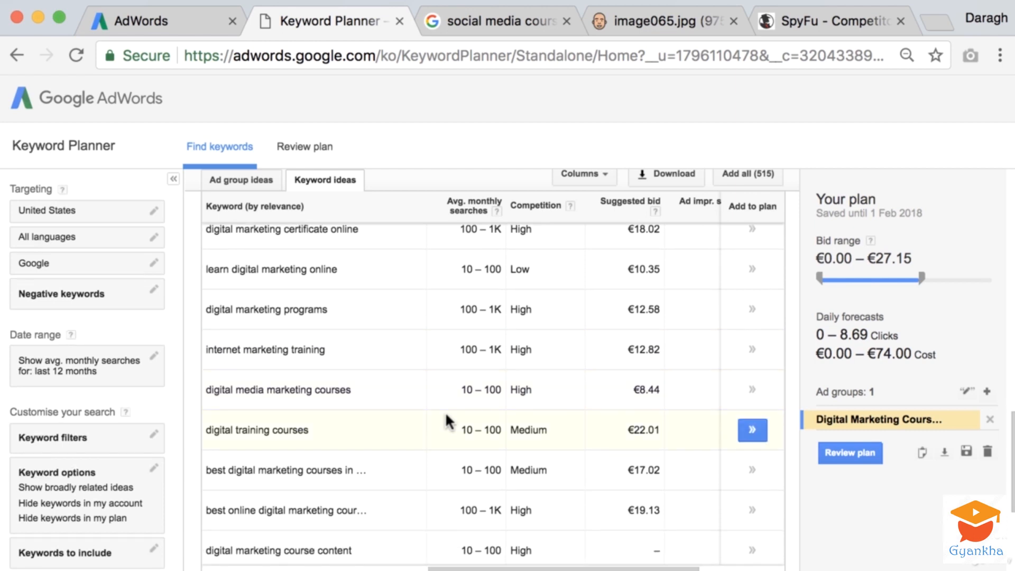
scroll(411, 432, down, 5)
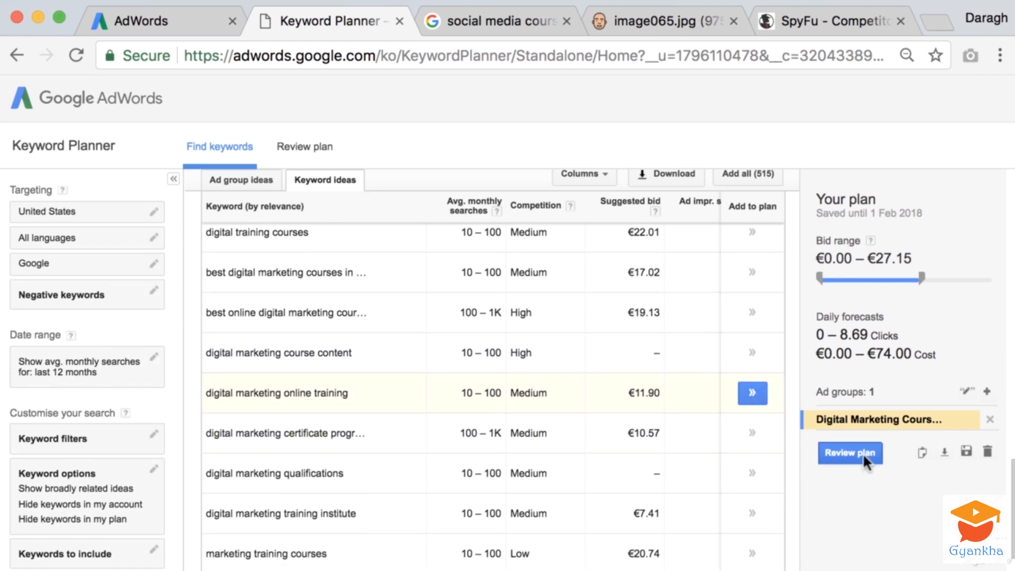
Copy the plan's keywords "best digital marketing courses", "digital media courses" and "learn digital marketing" into the Ad group 1 keyword list
click(922, 454)
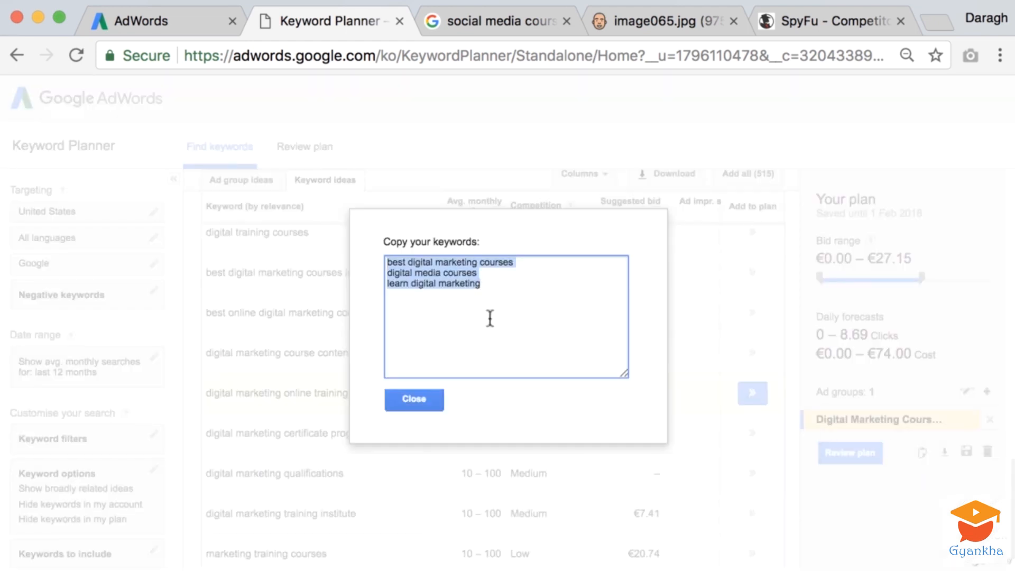
click(223, 25)
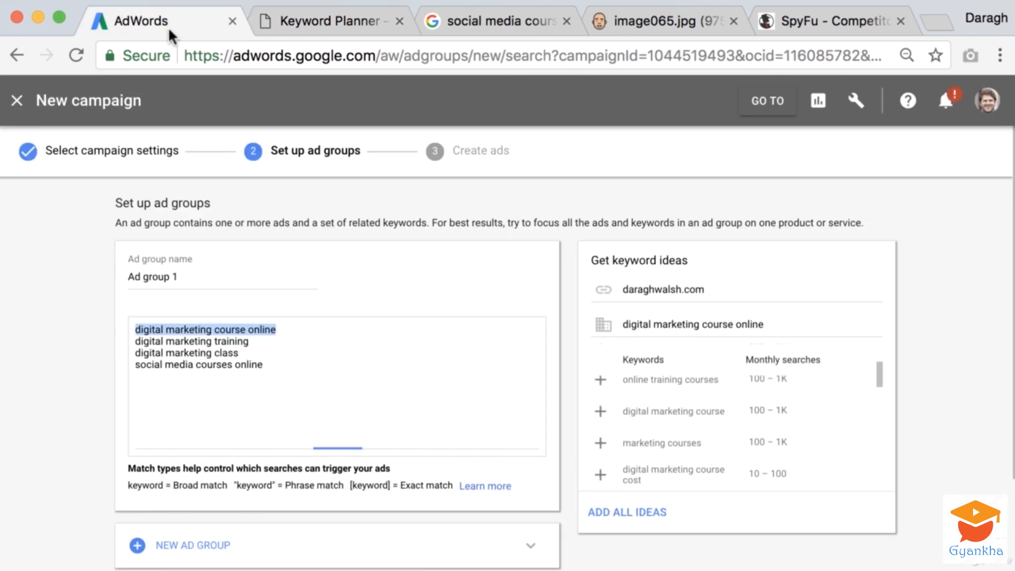
click(289, 359)
key(super+v)
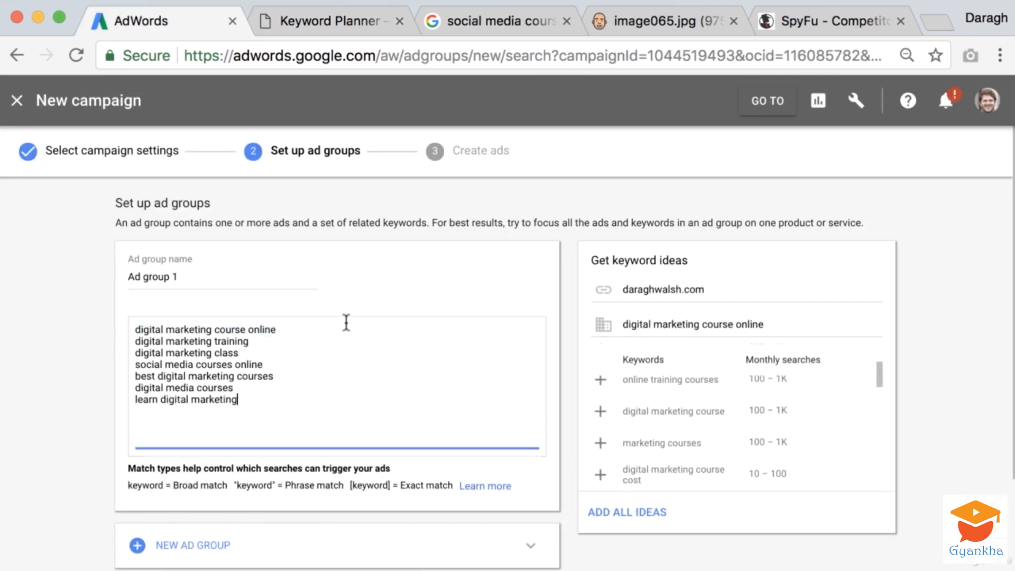
Close Keyword Planner and bring up the SpyFu page beside AdWords, showing its competitor website search
click(399, 19)
drag(664, 16, 373, 24)
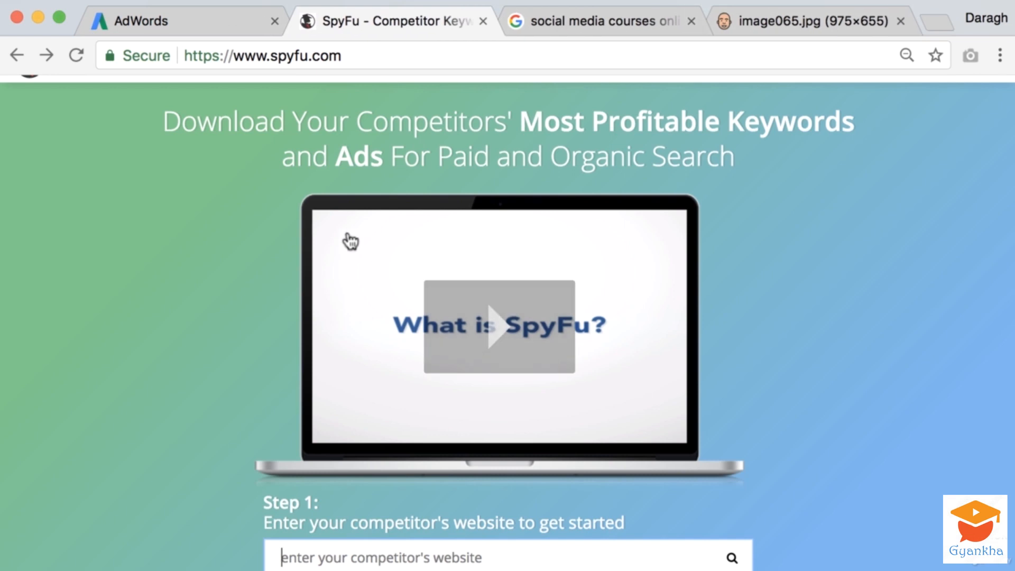
scroll(347, 240, down, 3)
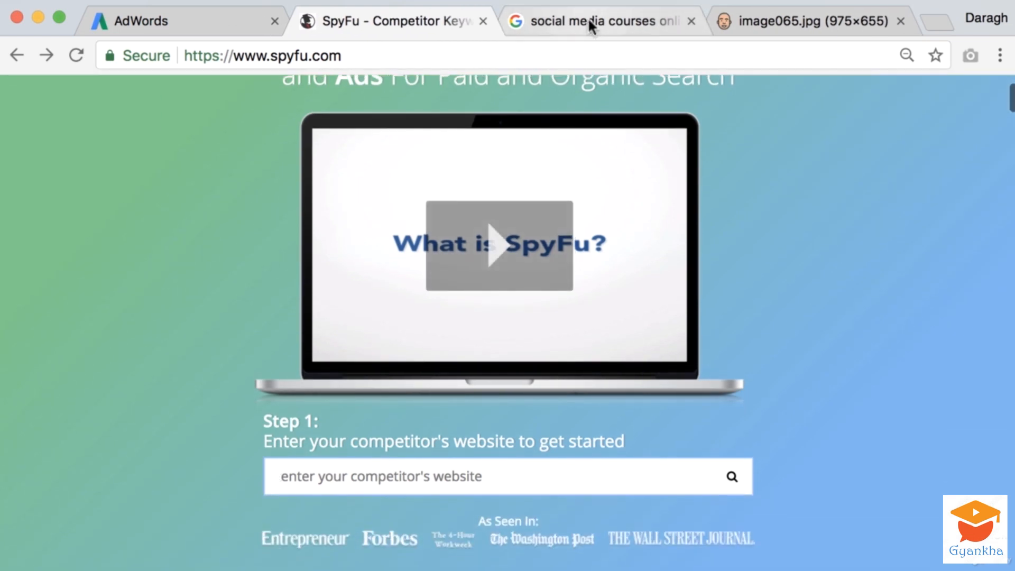
Search Google in a new browser page for "digital marketing course online", copied from the Ad group 1 keywords
click(569, 22)
click(209, 18)
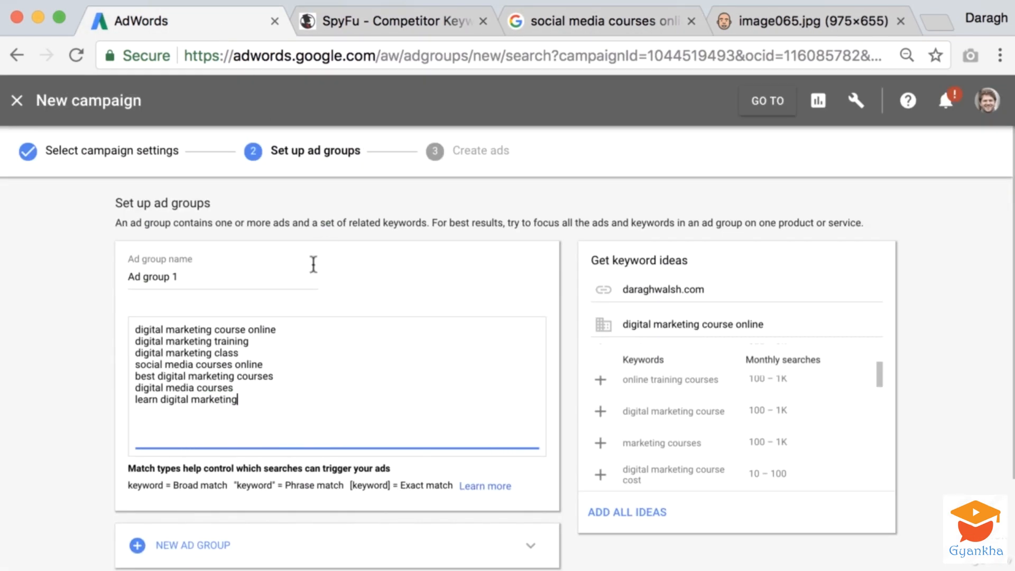
drag(281, 327, 130, 330)
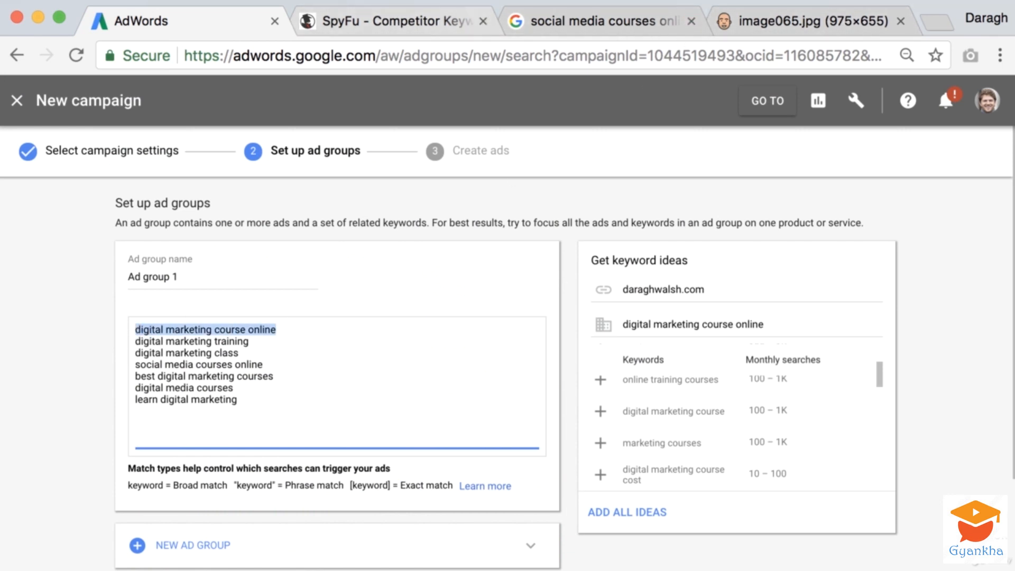
click(937, 22)
drag(872, 18, 317, 27)
key(super+v)
key(Return)
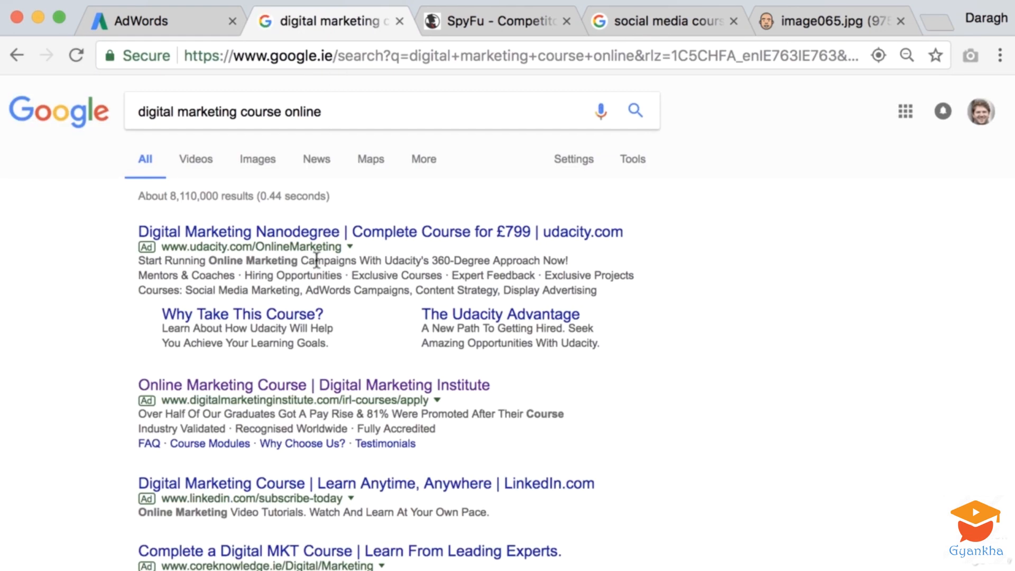
scroll(114, 312, down, 1)
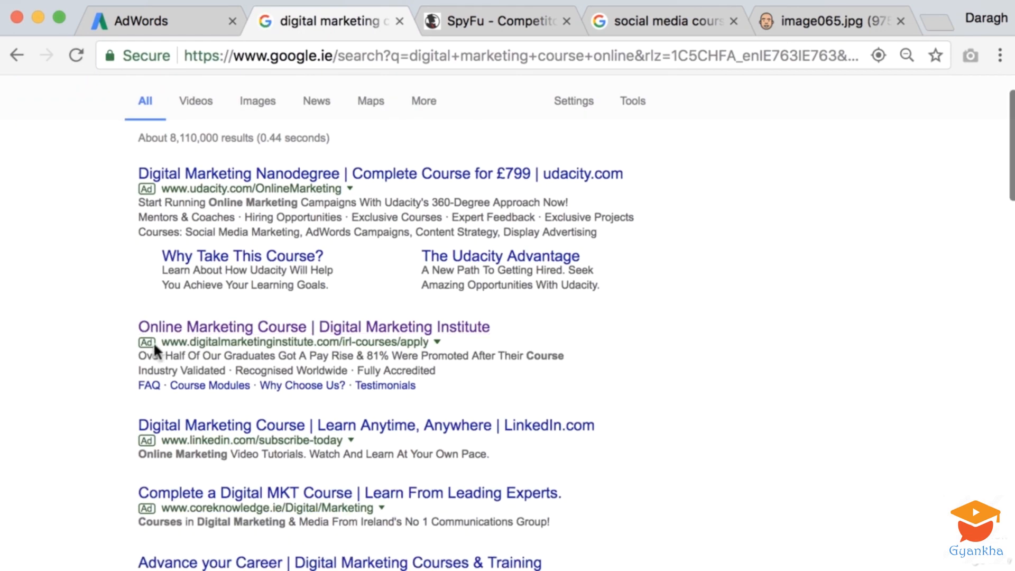
drag(294, 339, 333, 339)
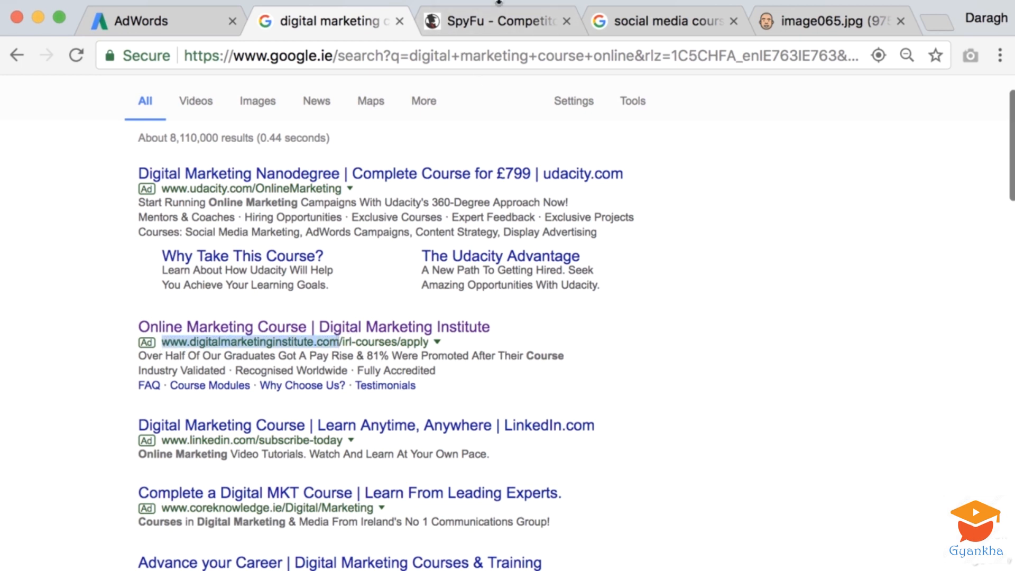
click(494, 22)
click(347, 479)
key(super+v)
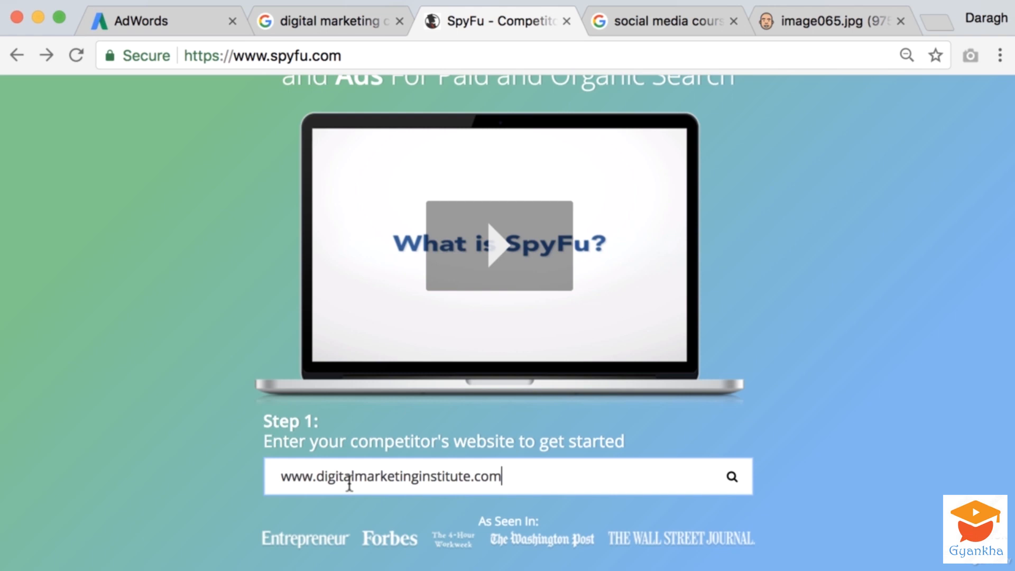
key(Return)
Open the competitor's paid keywords in SpyFu and review the keyword list
scroll(287, 358, down, 3)
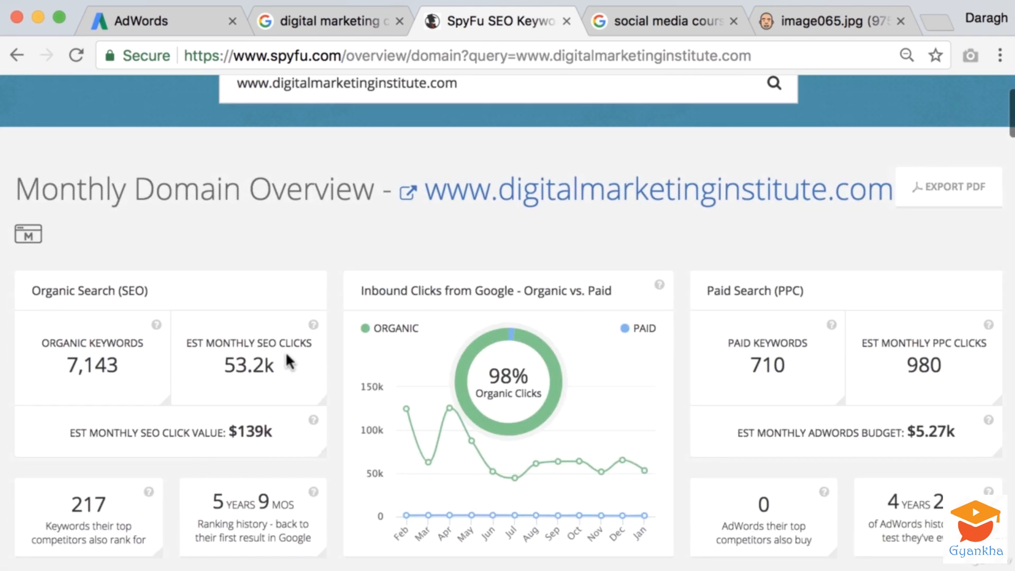
click(769, 369)
scroll(425, 333, down, 5)
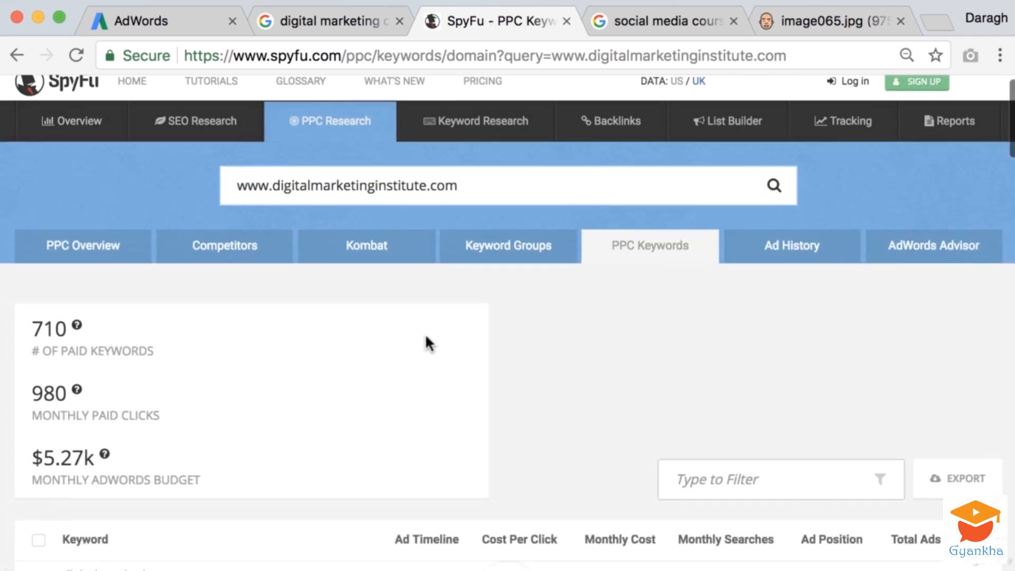
scroll(426, 341, down, 1)
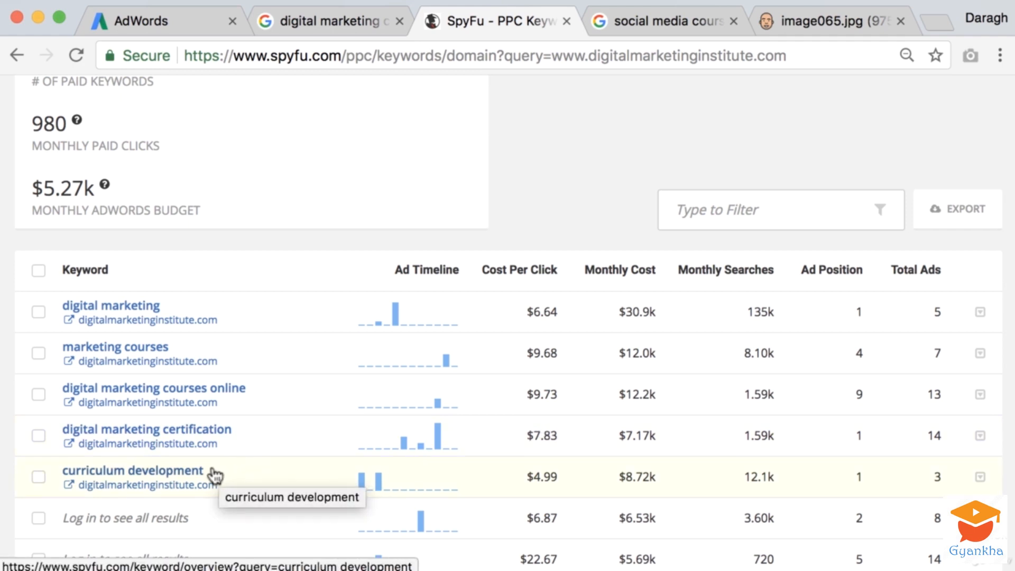
Open the competitor keyword "curriculum development" in SpyFu and search Google for it in a new browser page
click(162, 473)
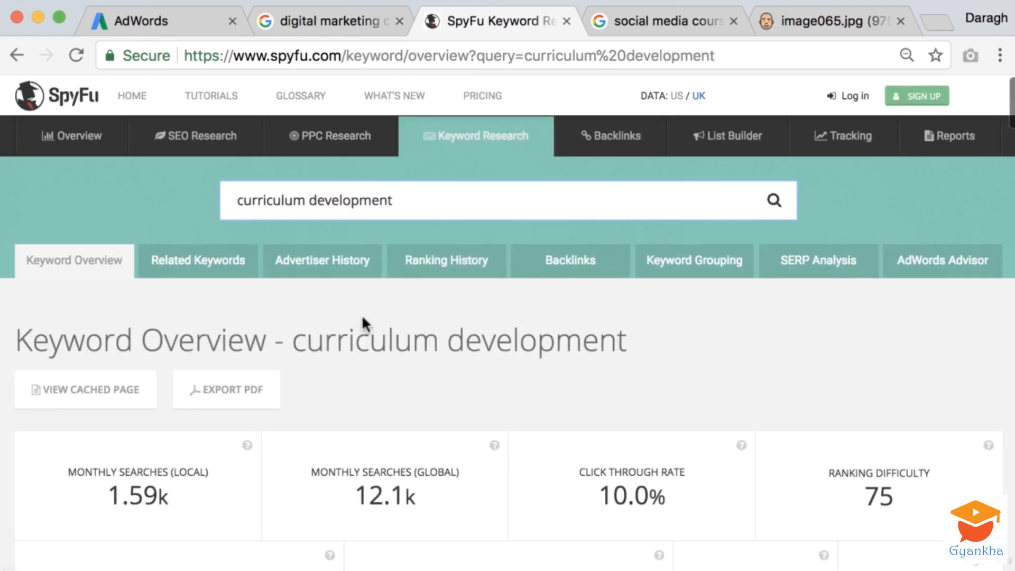
drag(407, 207, 183, 192)
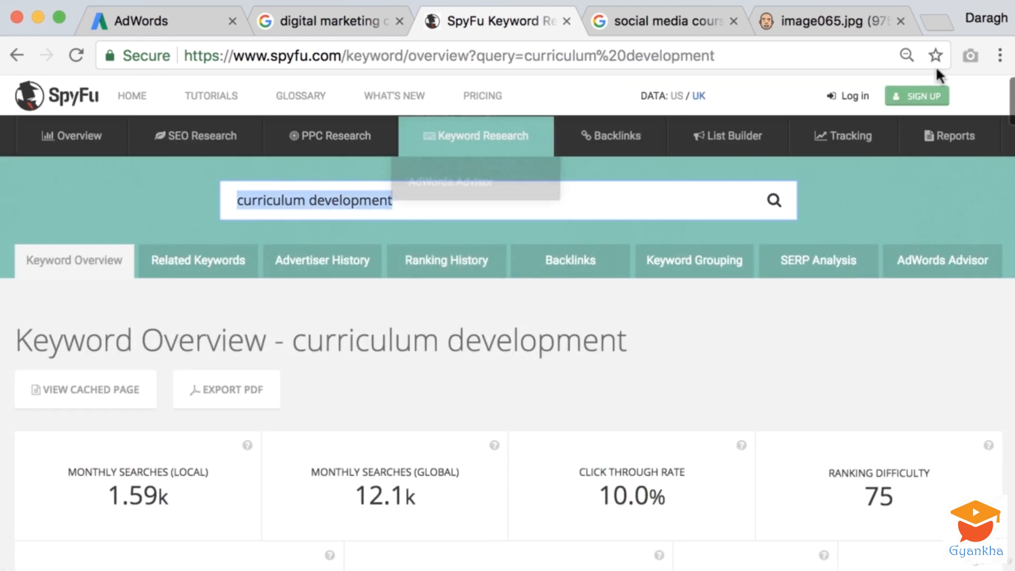
click(937, 20)
drag(811, 19, 548, 22)
key(super+v)
key(Return)
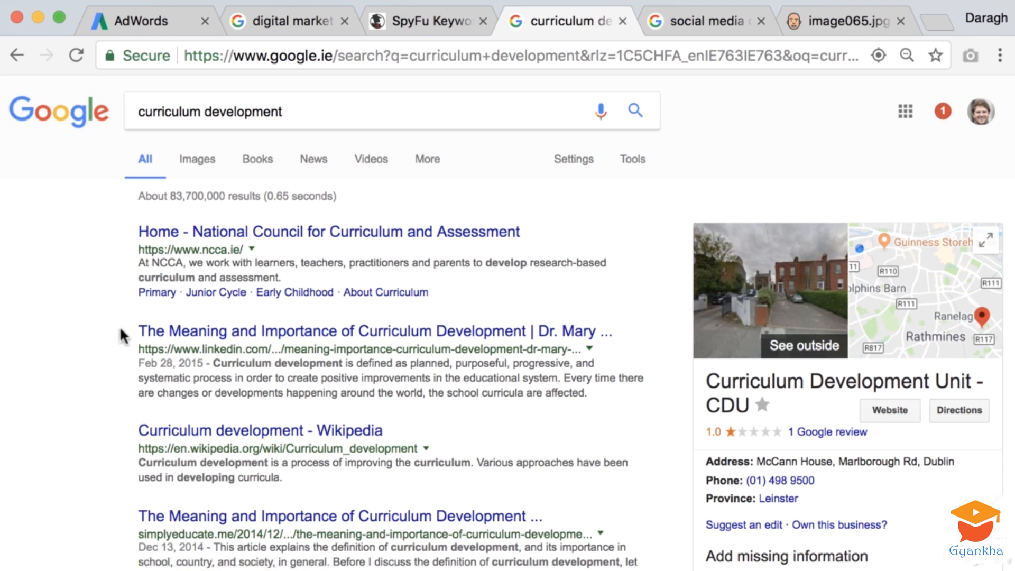
Return to the competitor's paid keyword list in SpyFu and open the keyword "digital marketing certification"
click(440, 24)
click(17, 55)
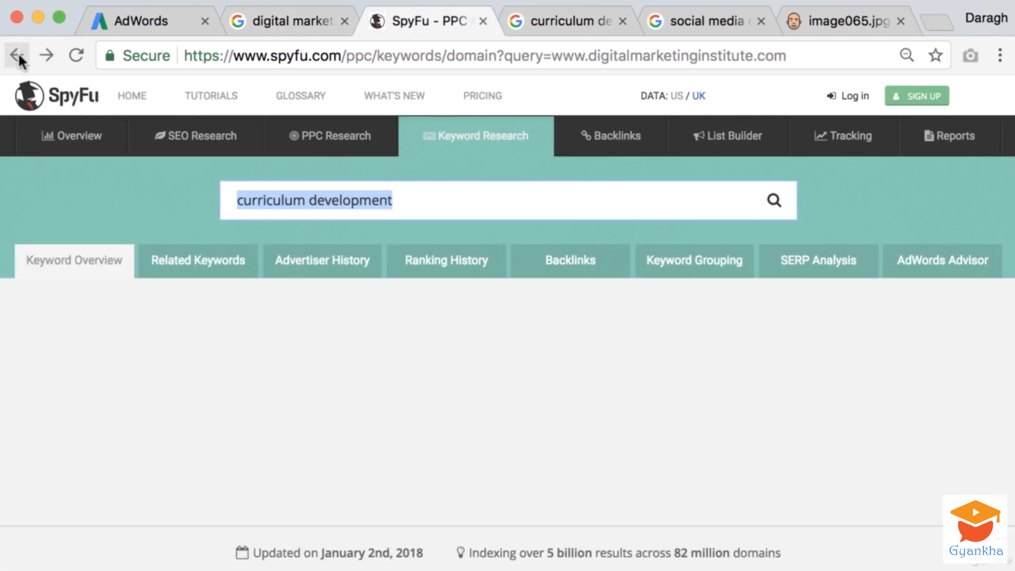
scroll(298, 375, down, 8)
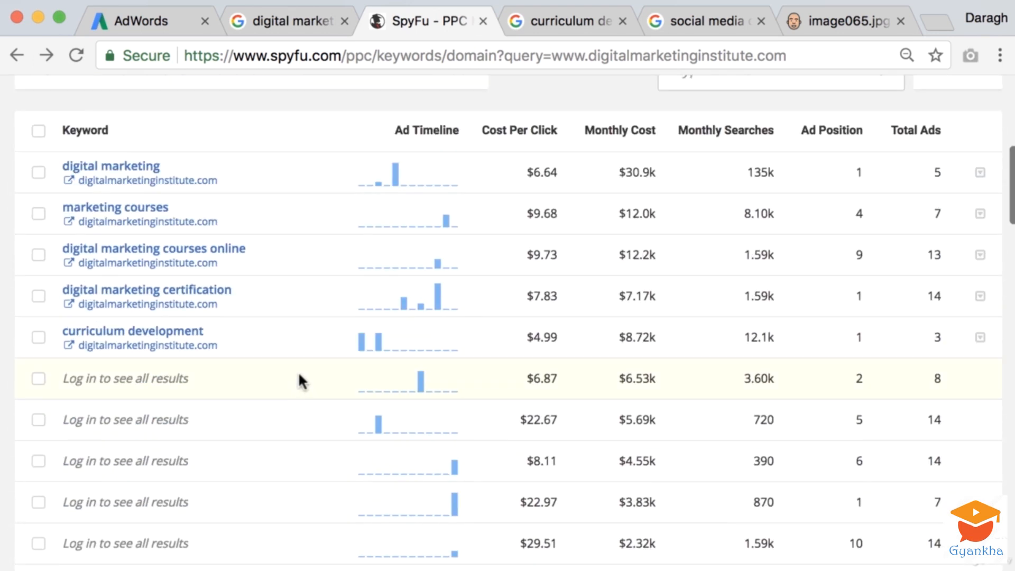
click(193, 290)
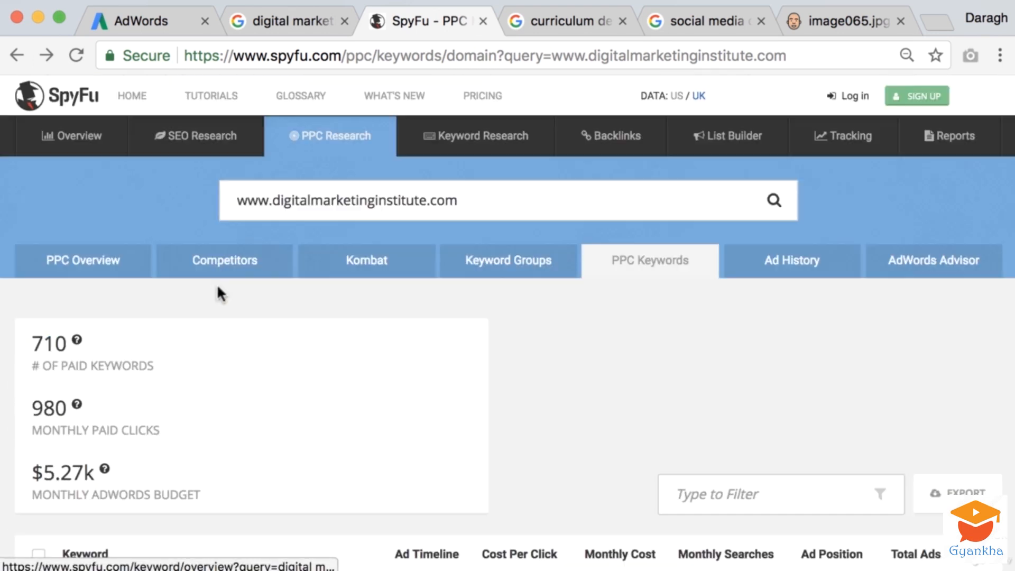
Copy "digital marketing certification" from SpyFu and add it as a new line in the Ad group 1 keywords
triple_click(333, 191)
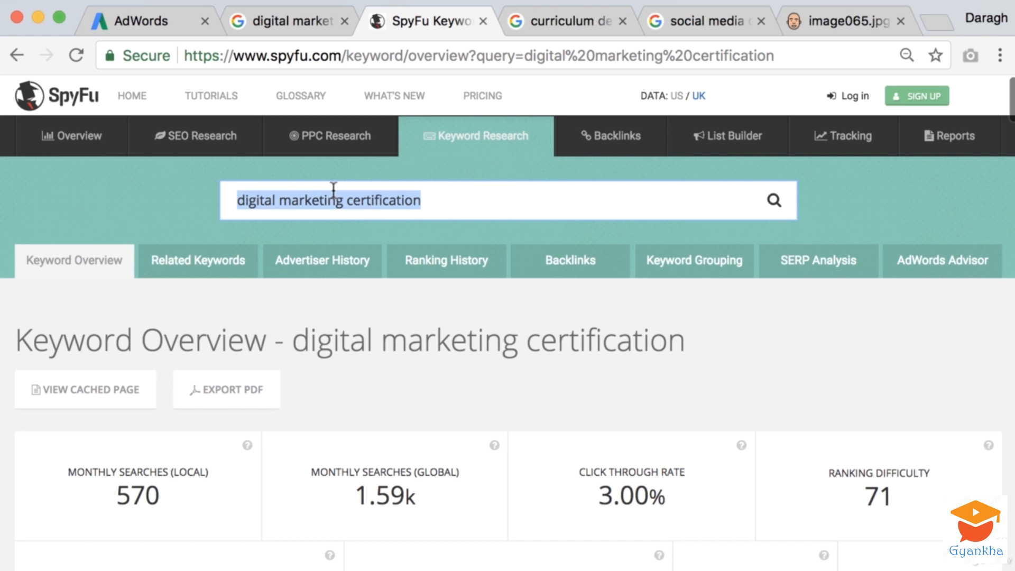
click(181, 28)
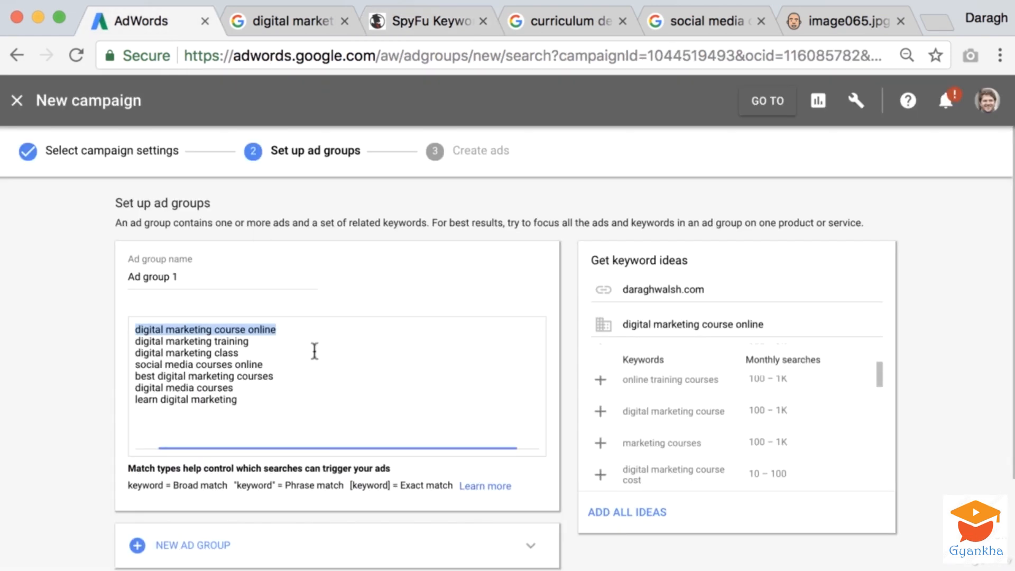
click(284, 413)
key(Return)
key(super+v)
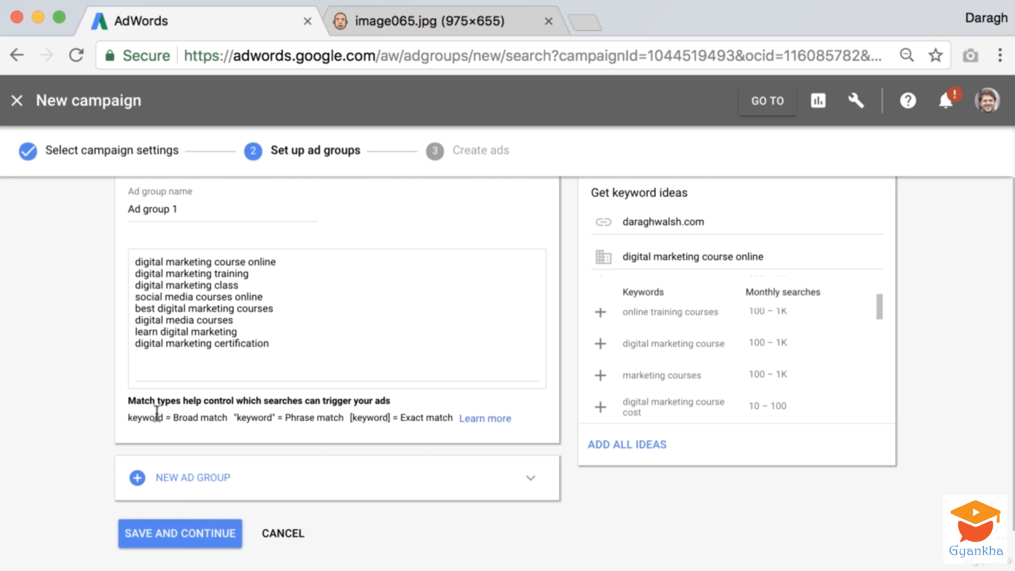
Examine the match types note below the Ad group 1 keywords, comparing the keyword list with the Broad match notation
drag(133, 398, 190, 397)
click(187, 397)
drag(132, 395, 392, 399)
click(81, 394)
drag(281, 342, 118, 261)
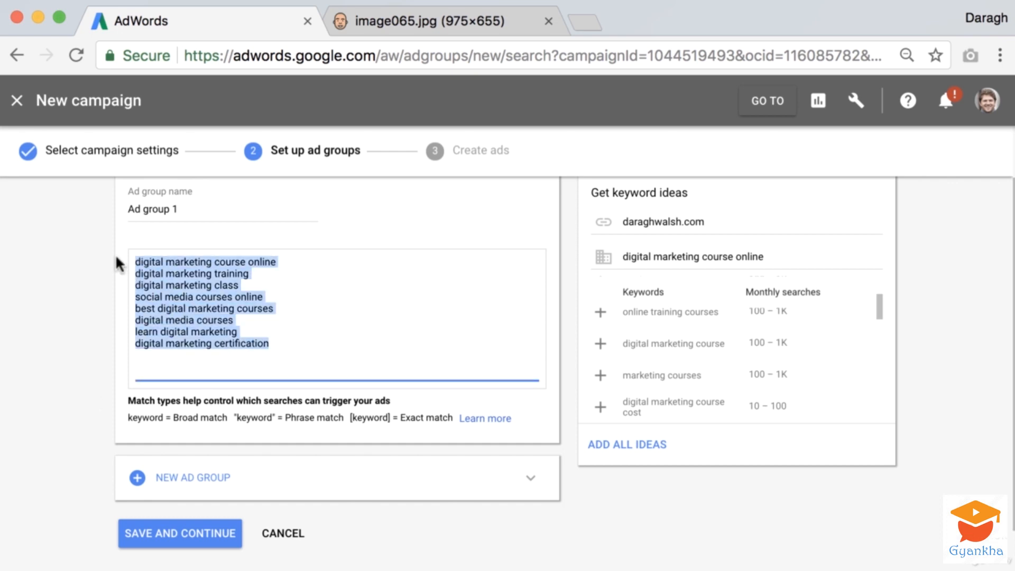
click(68, 290)
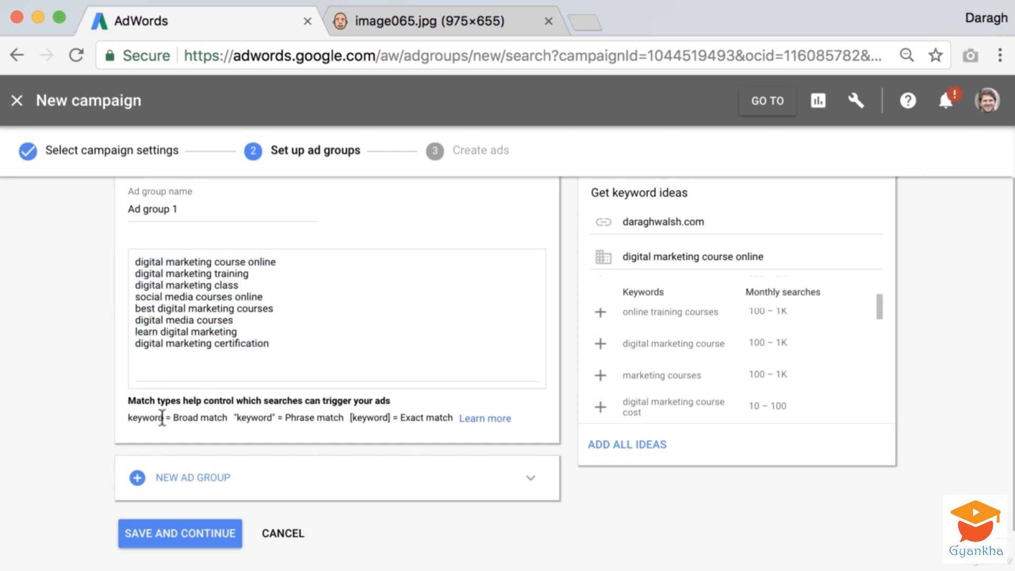
drag(174, 417, 227, 417)
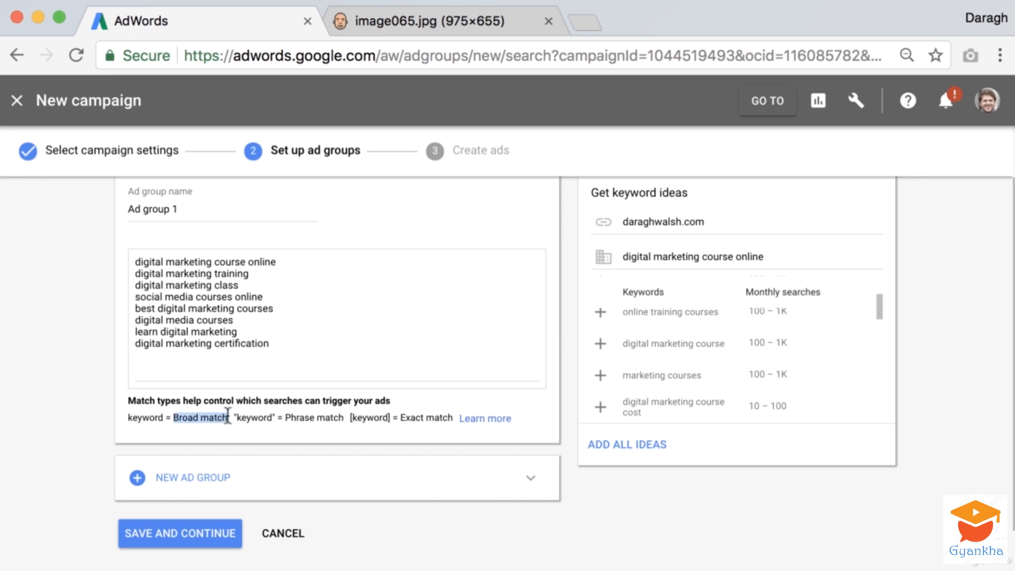
Open the help article on keyword matching options separately and read its description of broad match as the default type
right_click(473, 418)
click(503, 422)
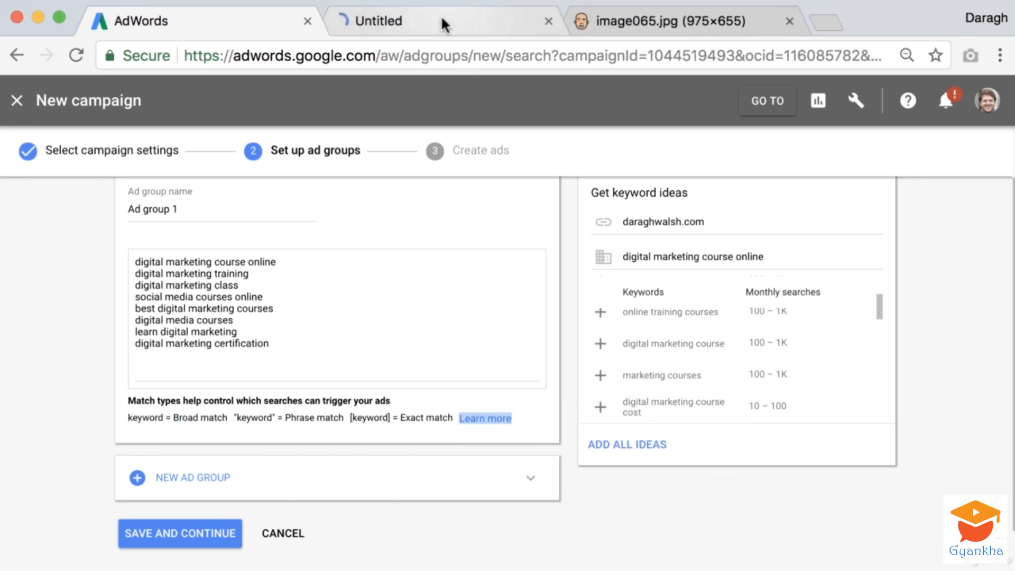
click(441, 21)
scroll(281, 353, down, 5)
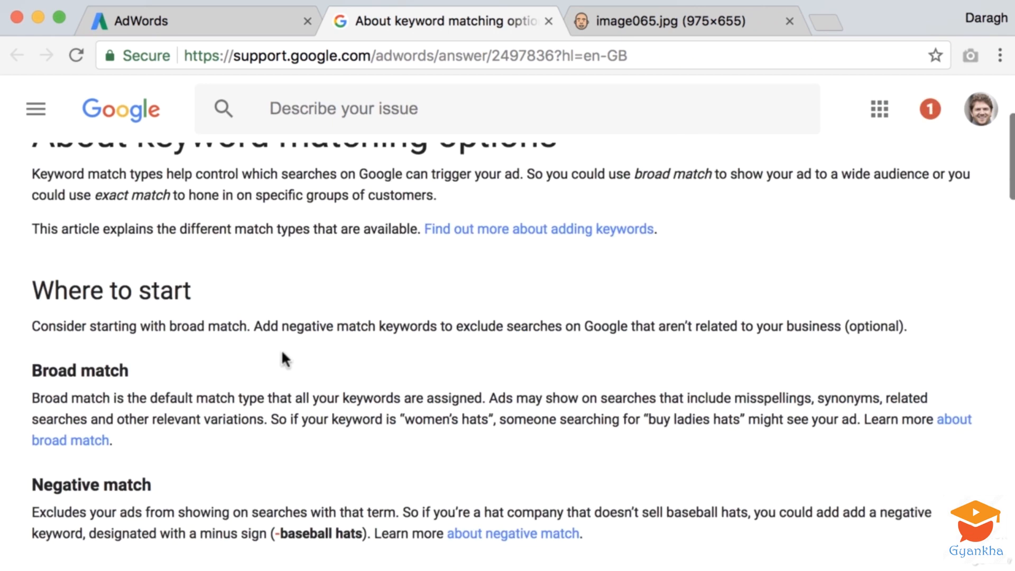
drag(151, 398, 482, 398)
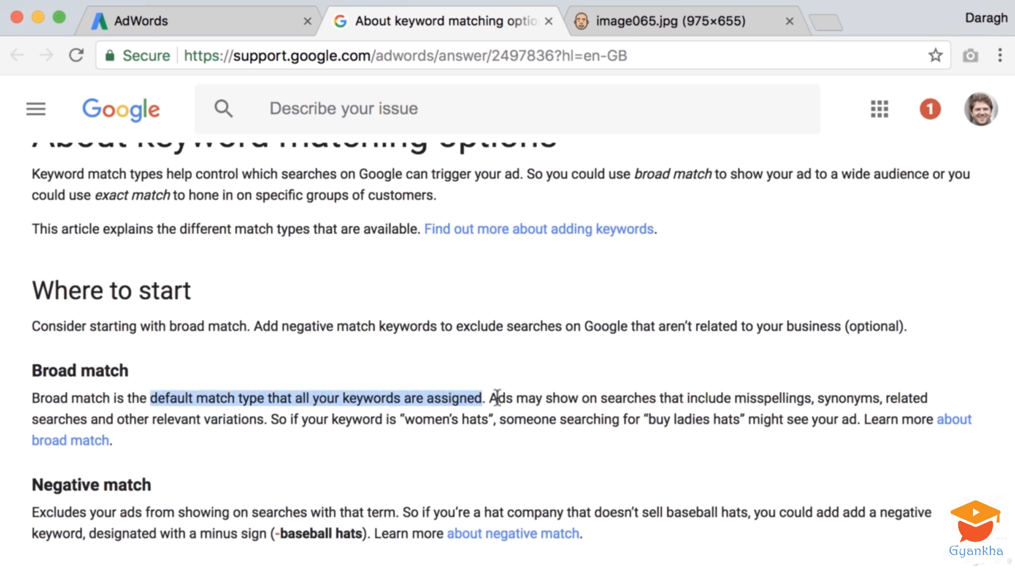
Read the broad match description in the help article, covering misspellings, synonyms, related searches and the "women's hats" example
click(528, 397)
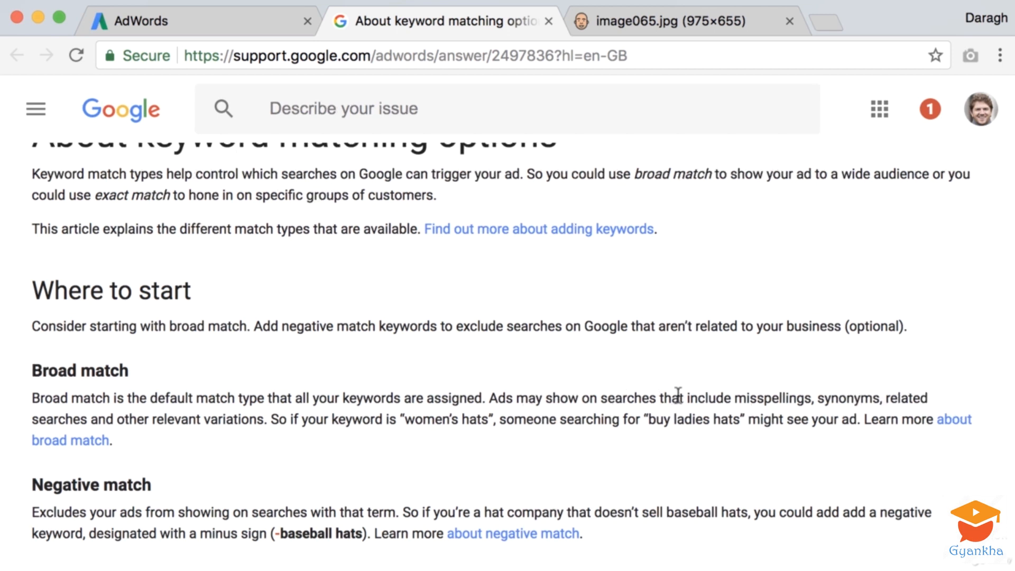
drag(745, 398, 182, 410)
drag(108, 411, 268, 411)
click(266, 415)
scroll(328, 420, up, 1)
drag(405, 421, 650, 424)
click(651, 424)
scroll(633, 425, down, 1)
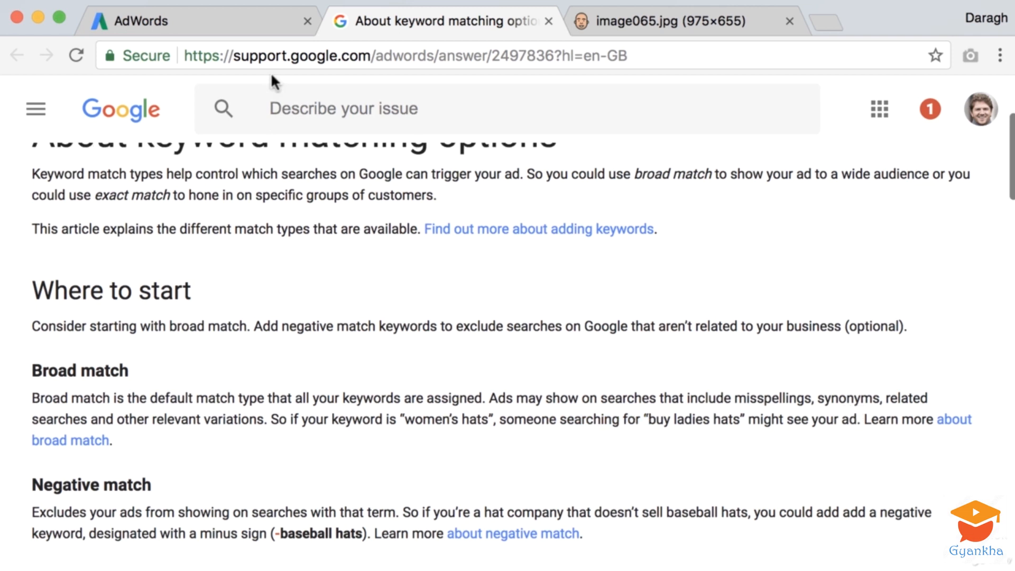
Review the Ad group 1 keyword list in AdWords, starting with "digital marketing course online", and check the match type diagram
click(231, 28)
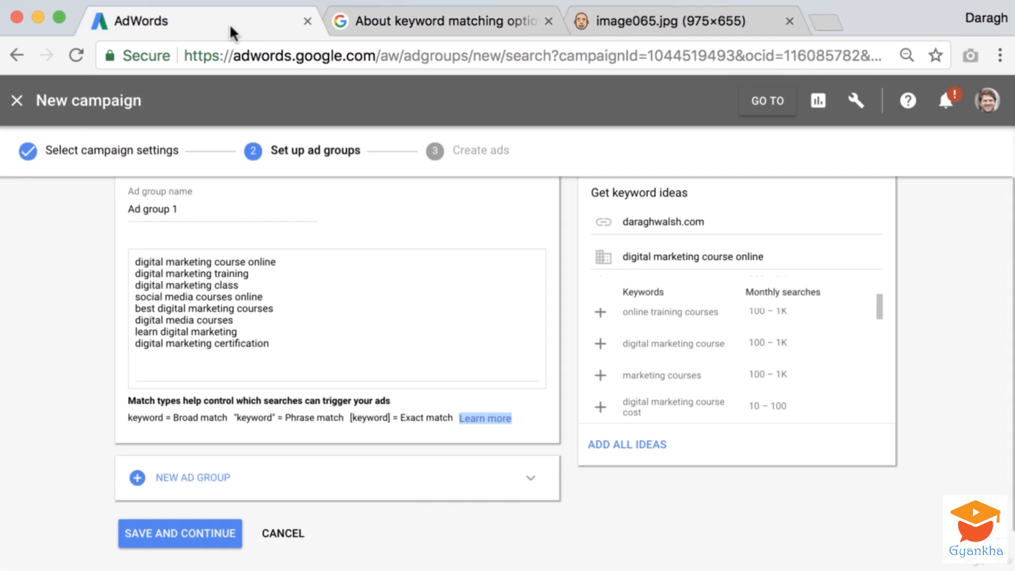
click(58, 337)
scroll(136, 287, up, 1)
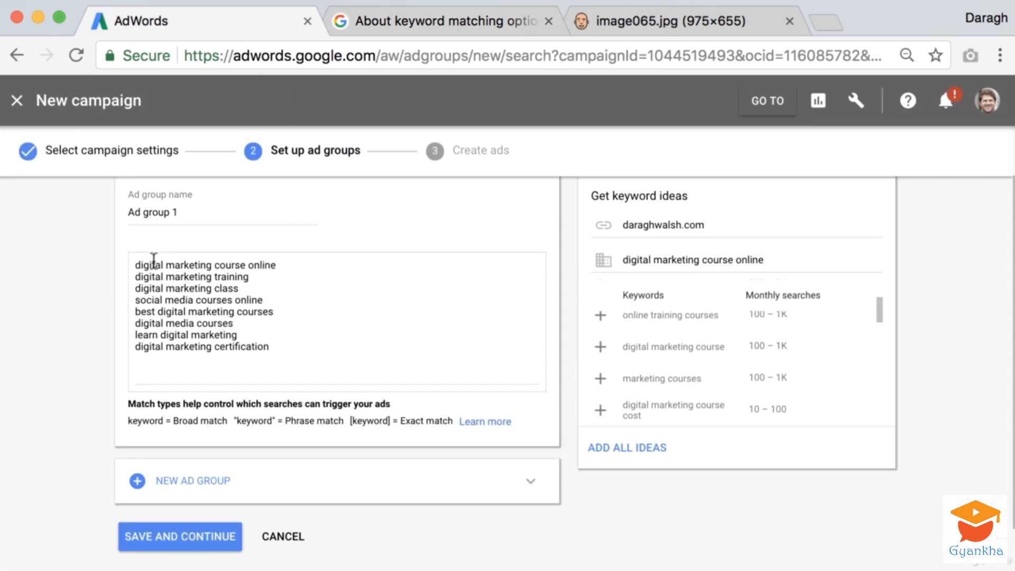
drag(135, 264, 288, 265)
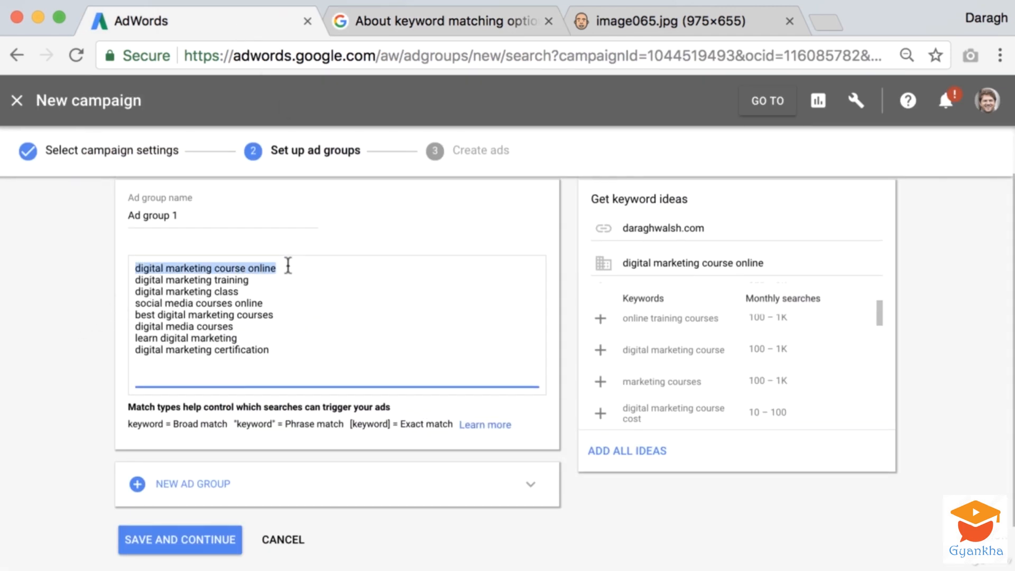
click(87, 270)
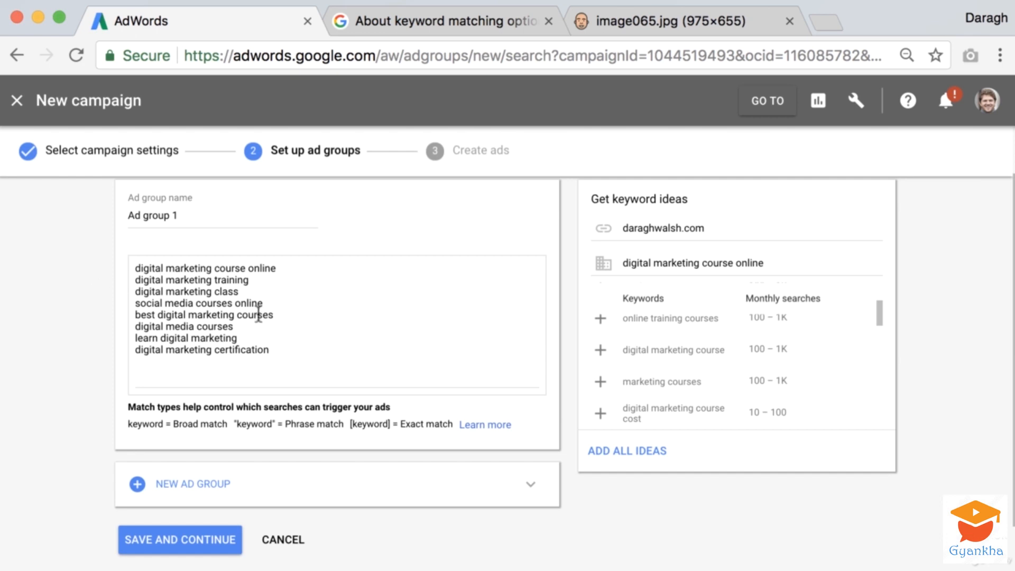
drag(271, 350, 132, 267)
click(82, 285)
drag(301, 353, 128, 266)
click(81, 291)
click(628, 18)
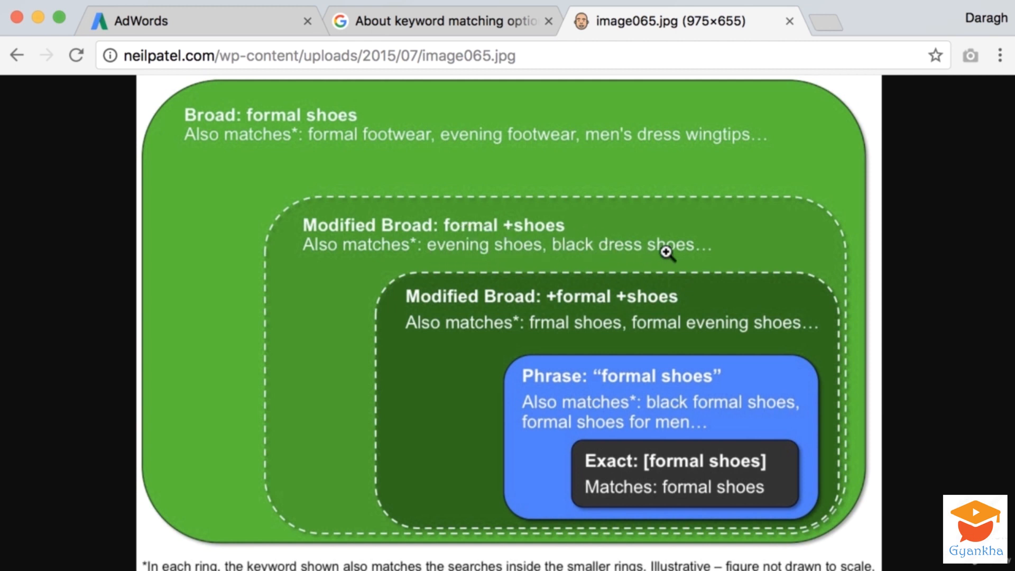
click(474, 18)
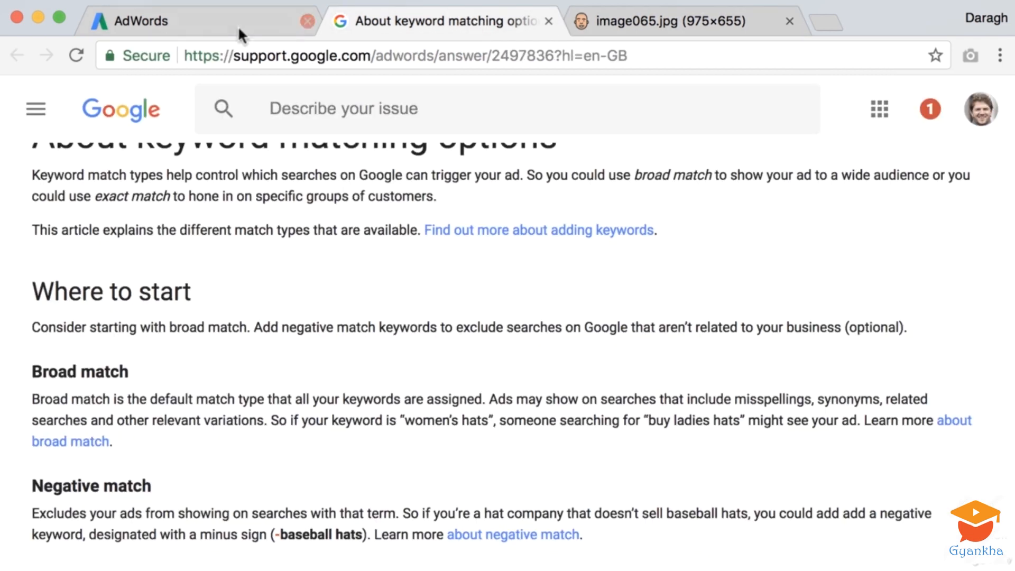
Add the example broad match keyword "formal shoes" at the start of the Ad group 1 keywords, separated from the list by blank lines
click(238, 21)
click(135, 269)
key(Return)
key(Return)
key(Return)
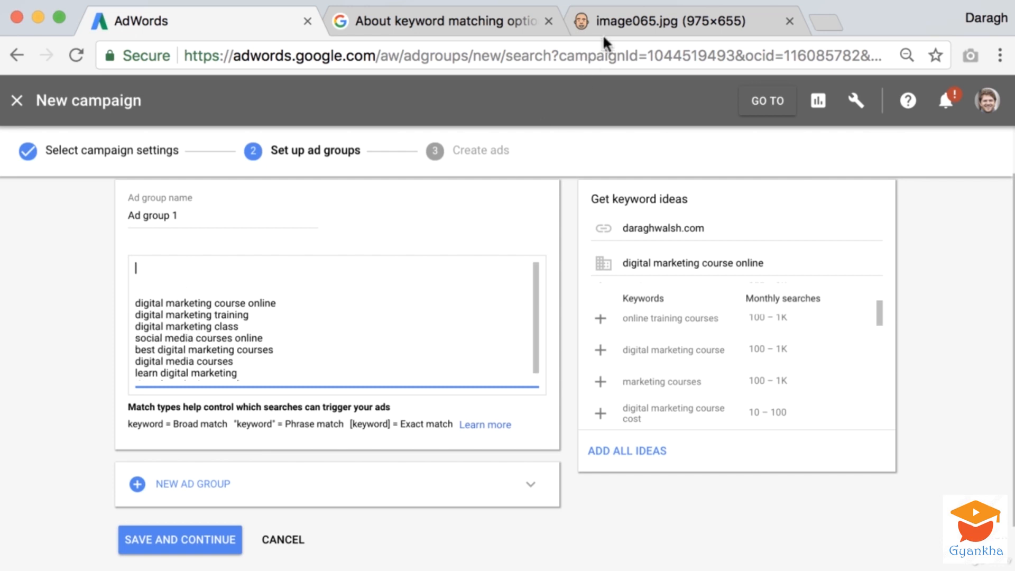
click(616, 25)
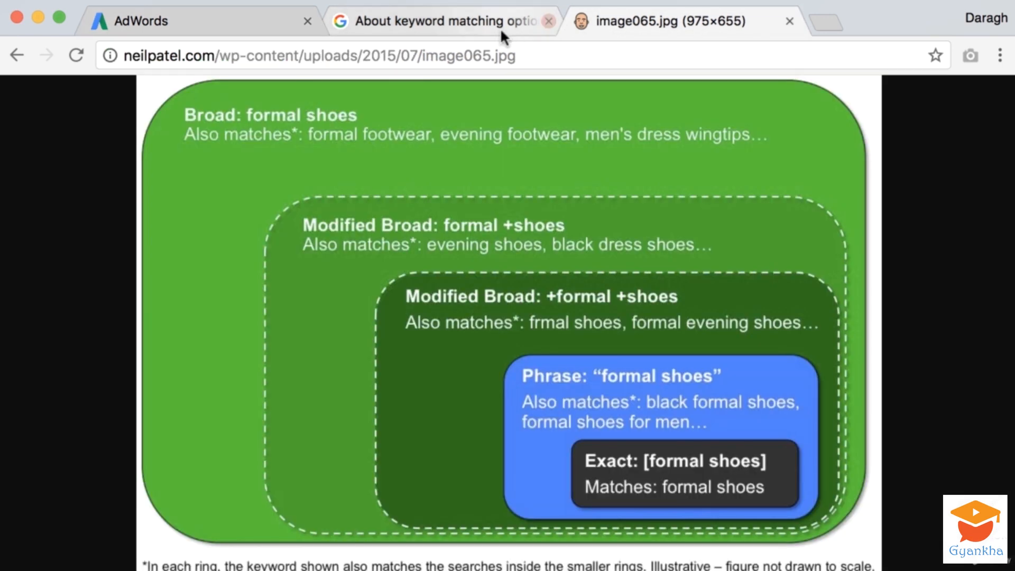
click(267, 23)
text(formal shoe)
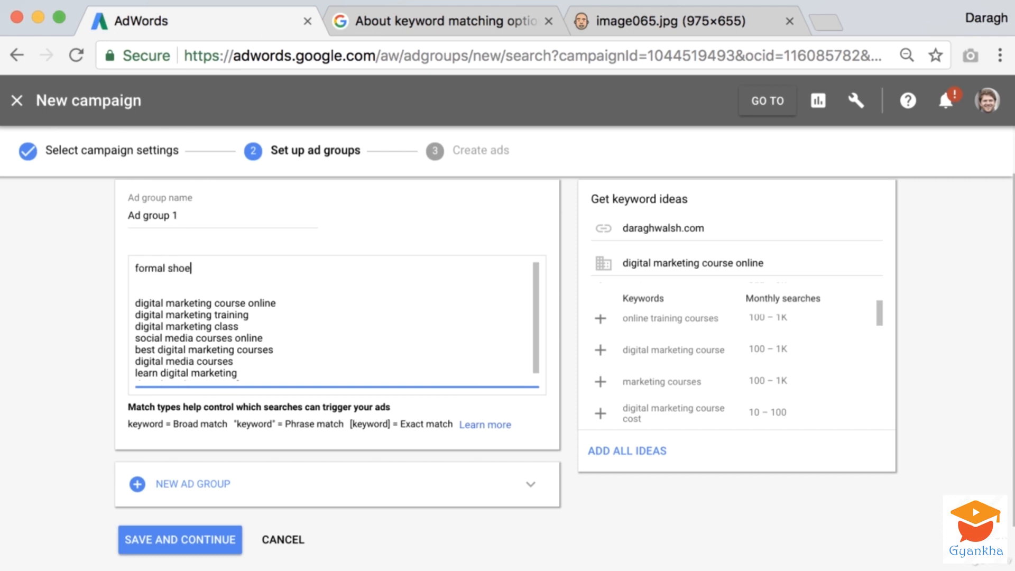
scroll(187, 241, up, 1)
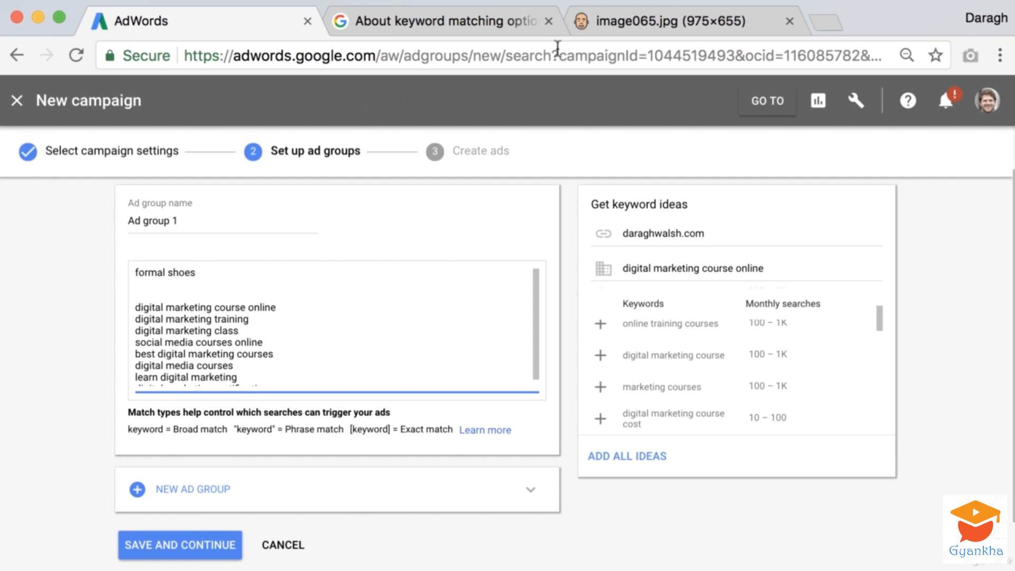
Change the example keyword to the modified broad match form "formal +shoes" and move the match type diagram's browser tab next to AdWords
click(620, 21)
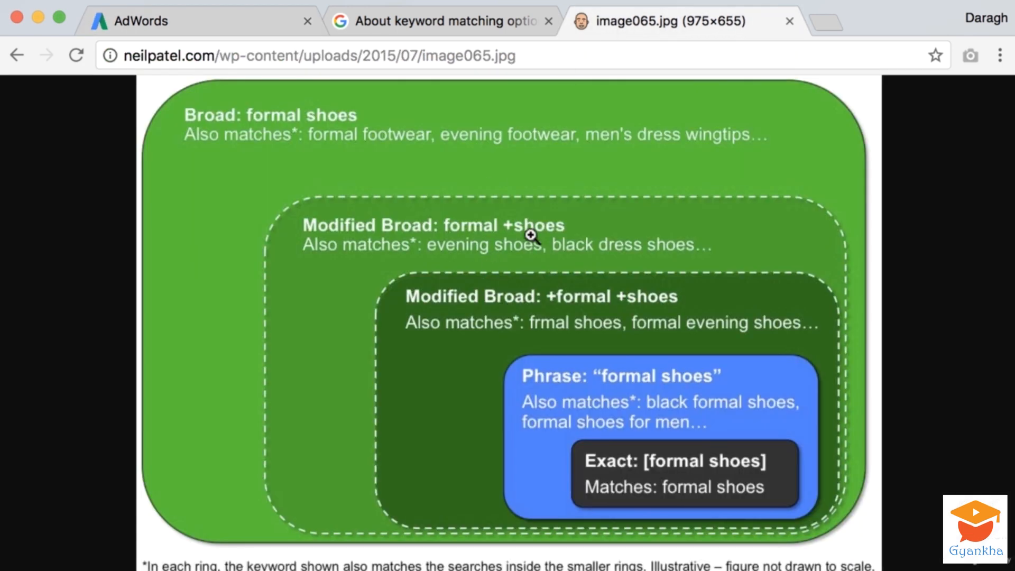
click(224, 10)
click(170, 275)
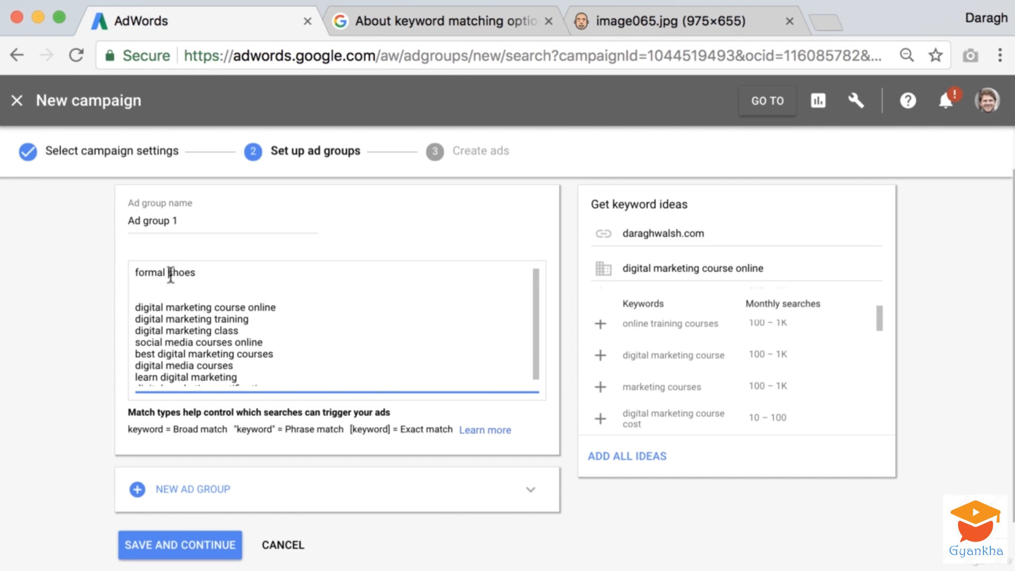
text(+)
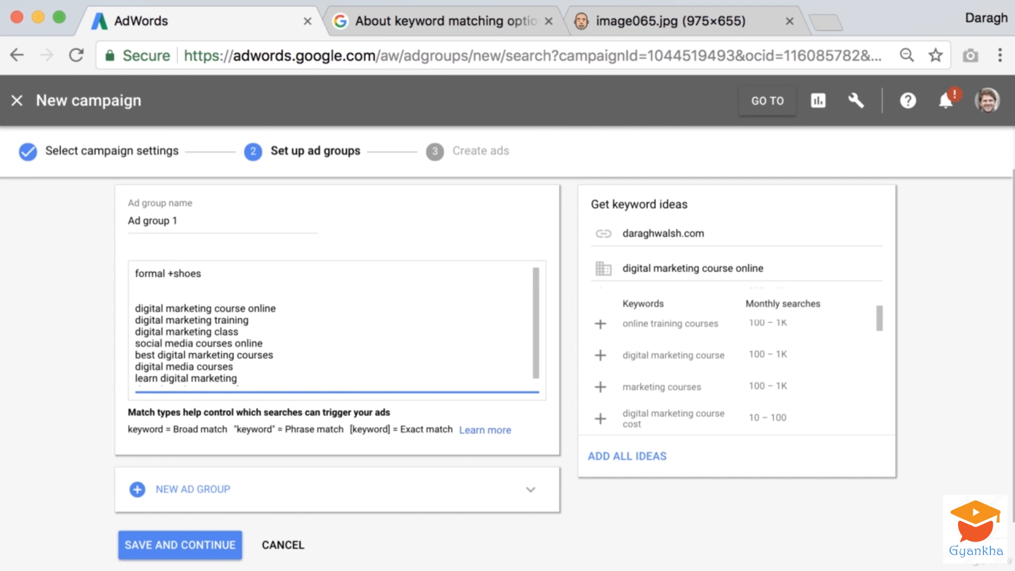
drag(202, 274, 132, 275)
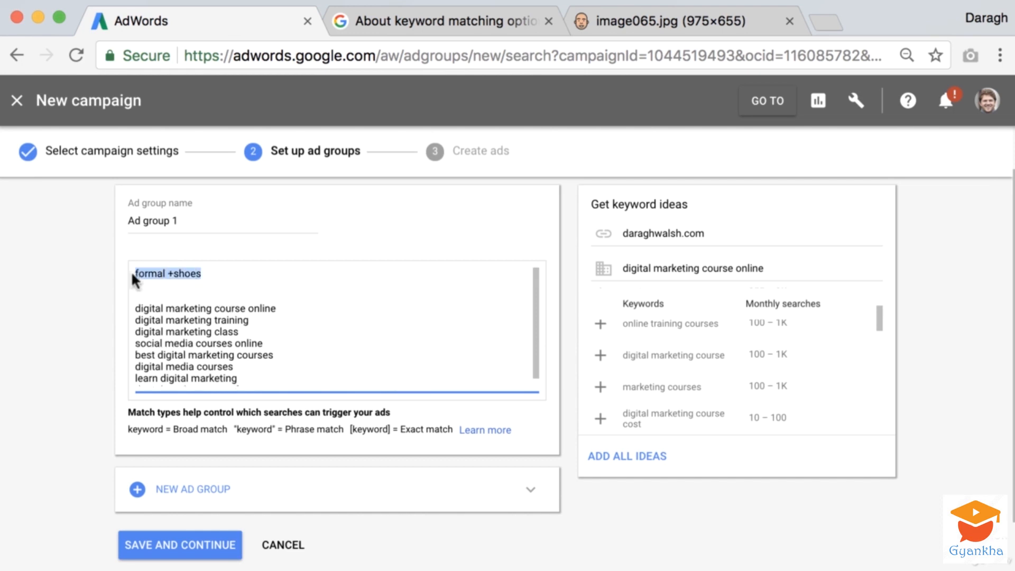
click(173, 276)
drag(174, 273, 200, 273)
drag(631, 14, 454, 38)
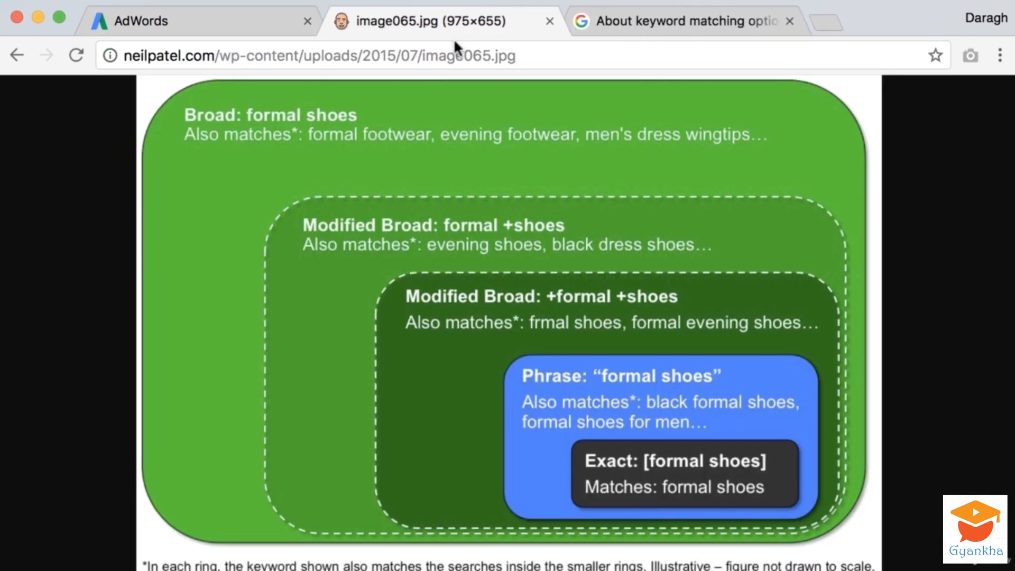